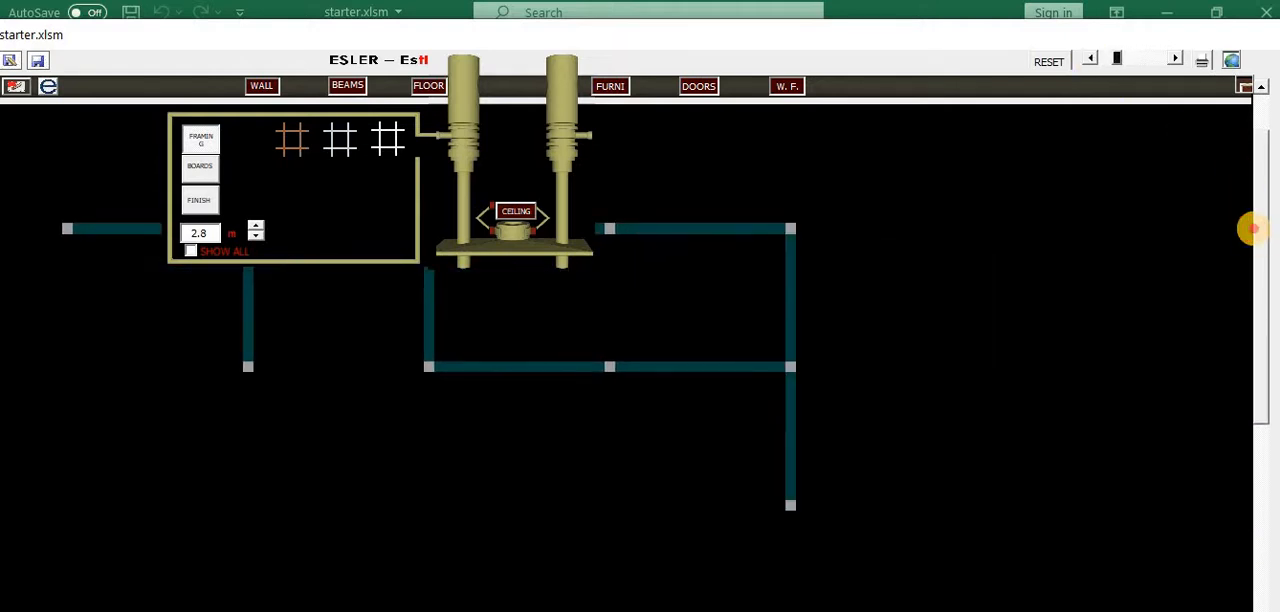
View the wall and beam layouts of the building, then return to the ceiling plan
mouse_move(1252, 227)
left_mouse_down()
mouse_move(1252, 214)
mouse_move(1252, 230)
left_mouse_up()
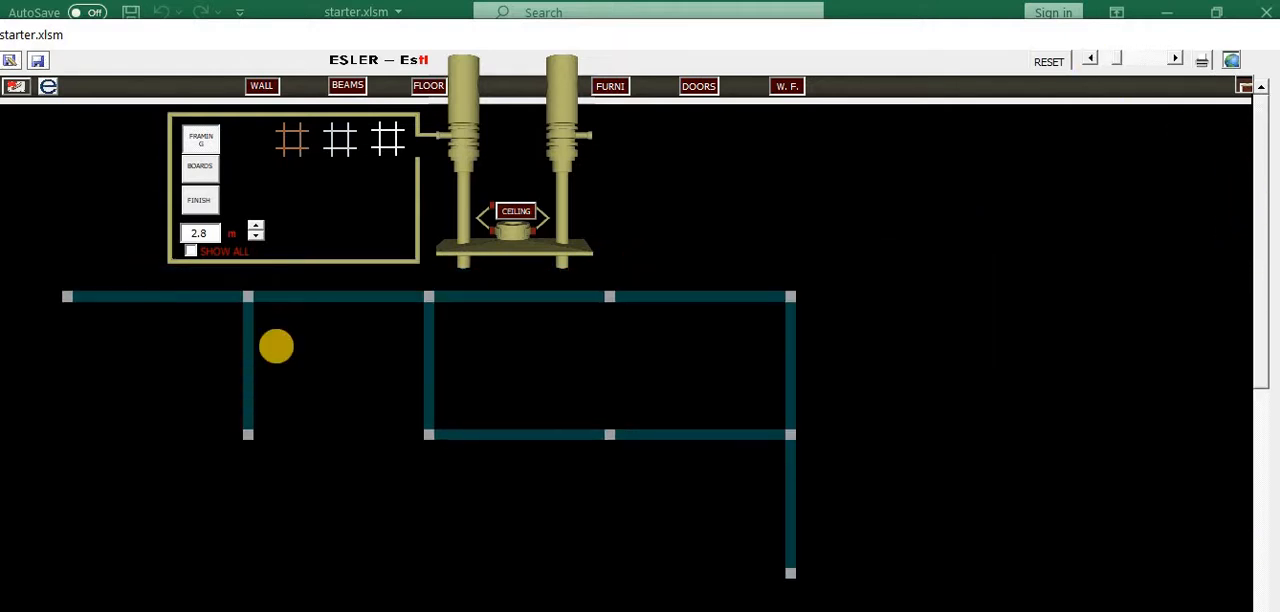
left_click(262, 86)
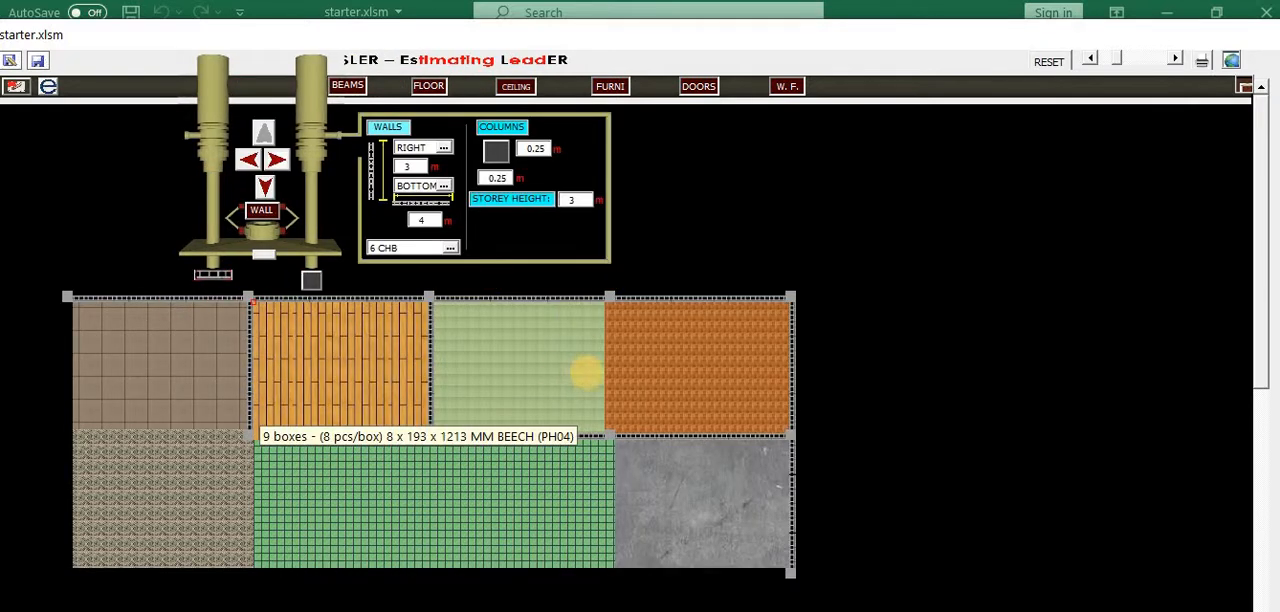
left_click(341, 140)
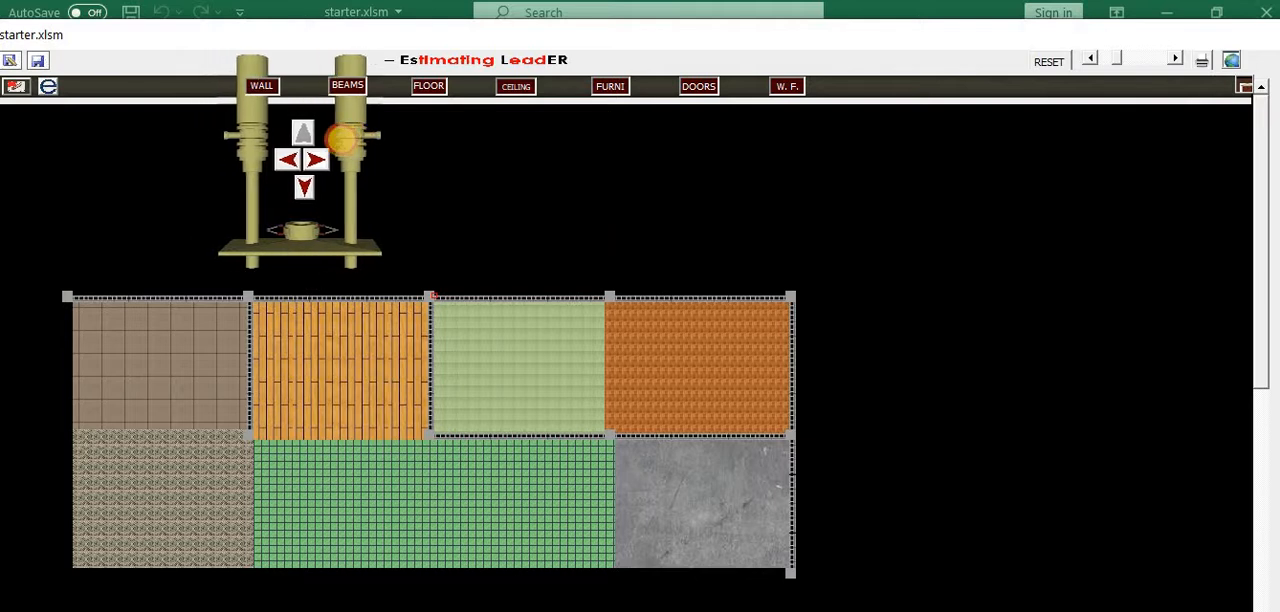
left_click(374, 142)
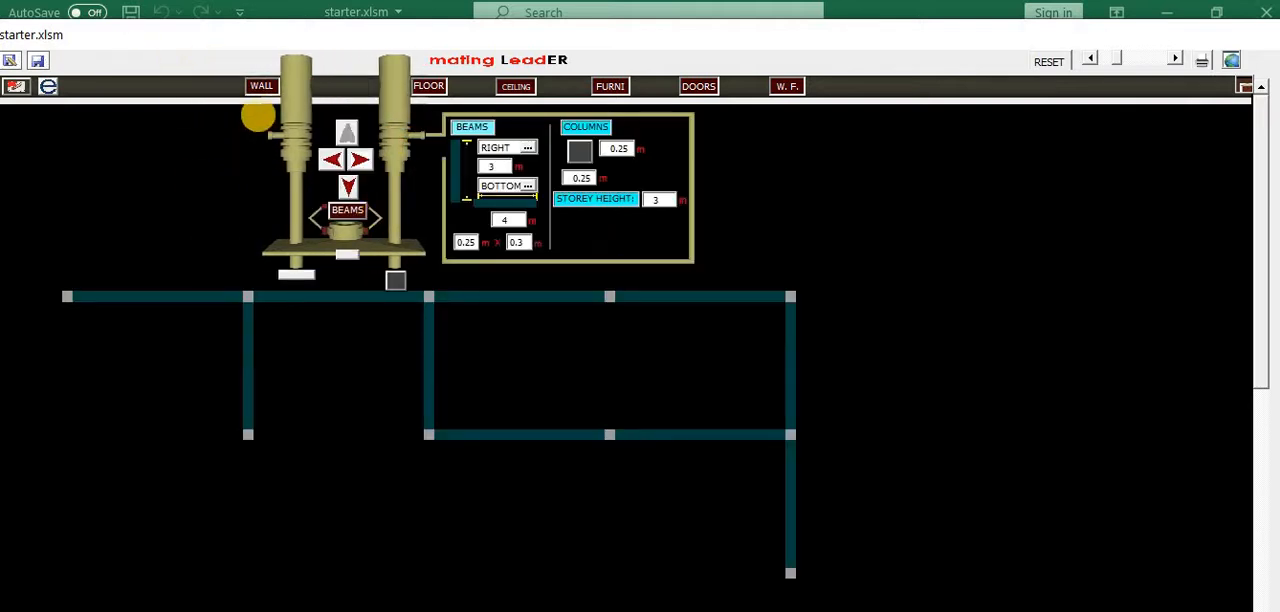
left_click(556, 129)
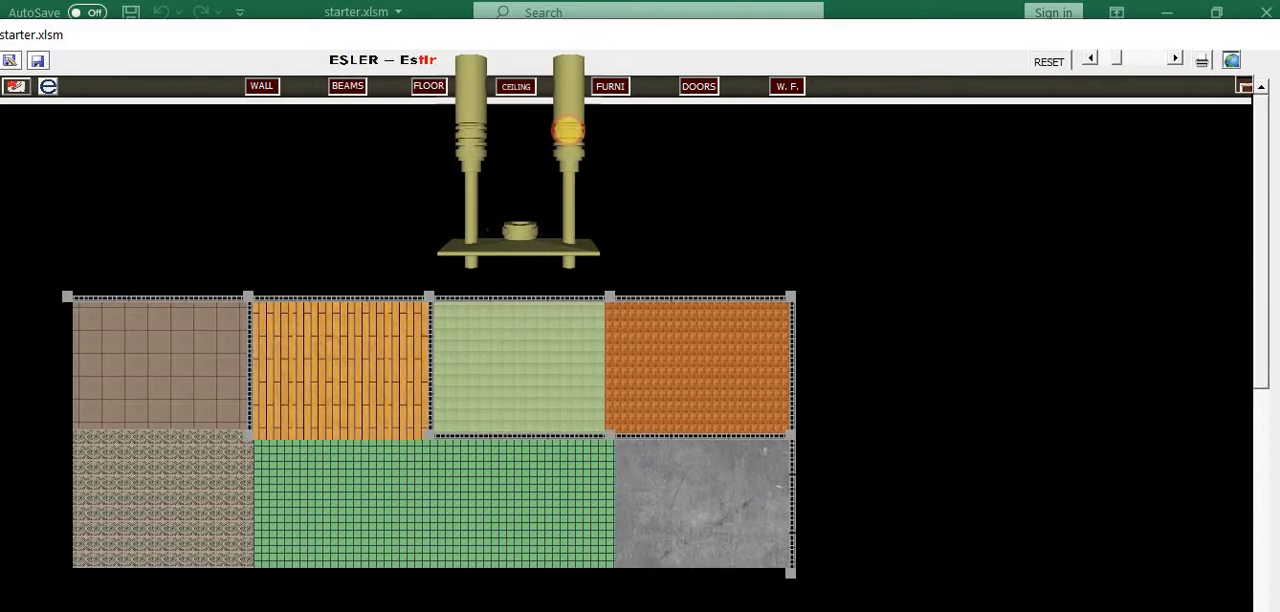
Show all ceiling levels and draw lumber ceiling framing across the first bay of the upper row
left_click(218, 142)
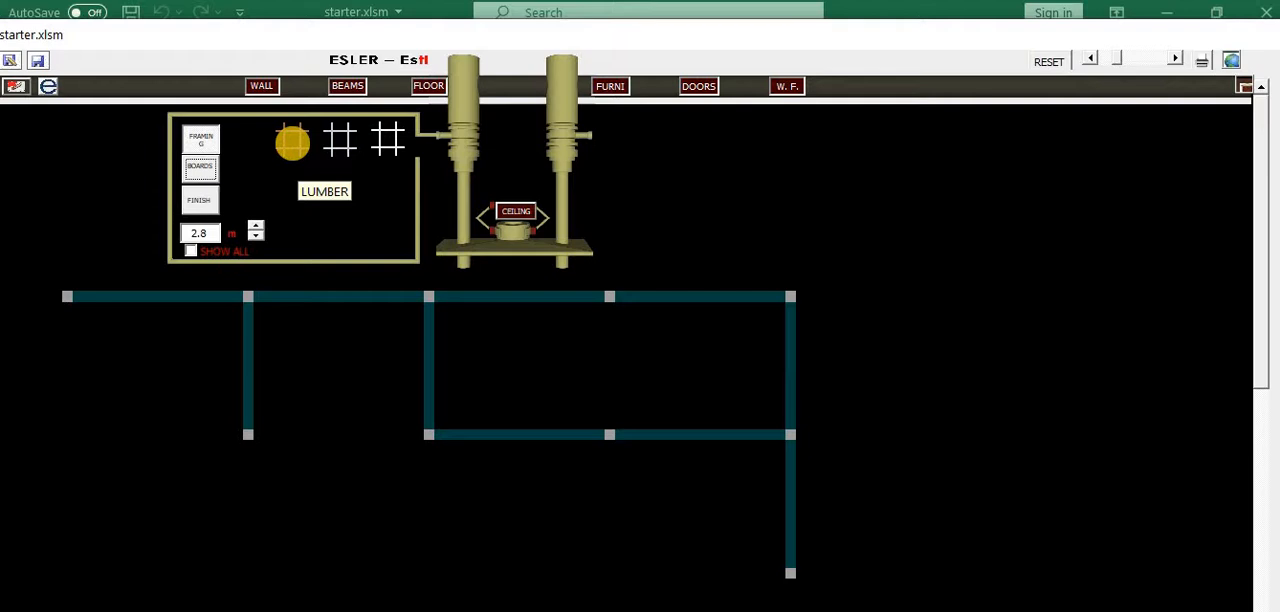
left_click(292, 142)
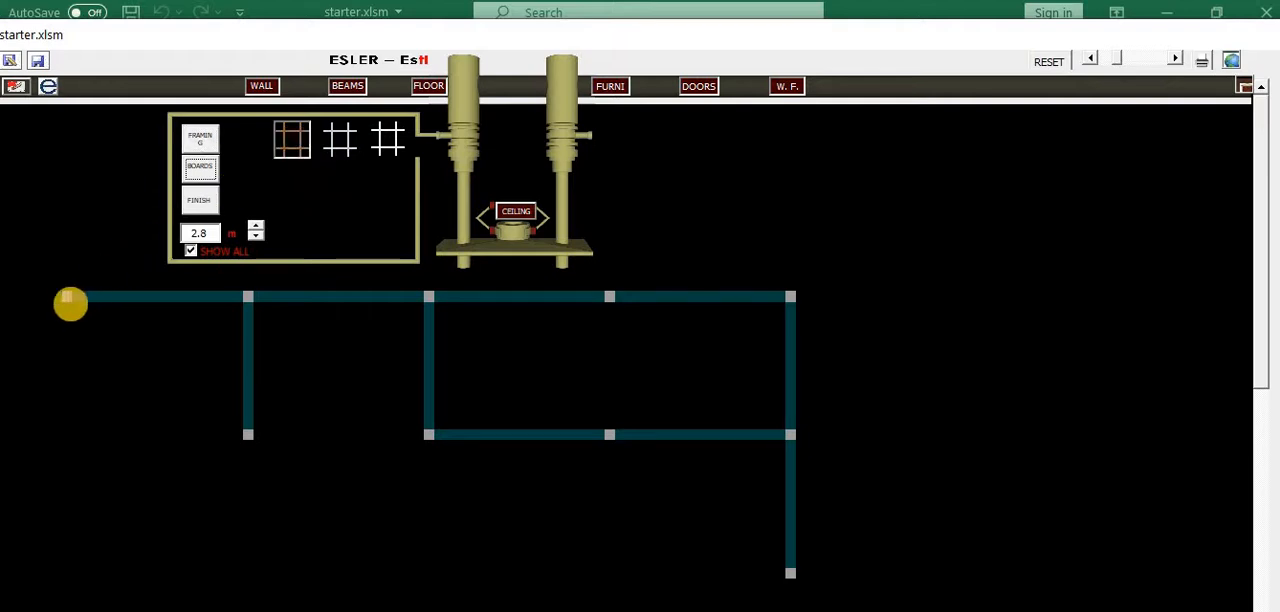
mouse_move(70, 298)
left_mouse_down()
mouse_move(217, 397)
mouse_move(240, 433)
left_mouse_up()
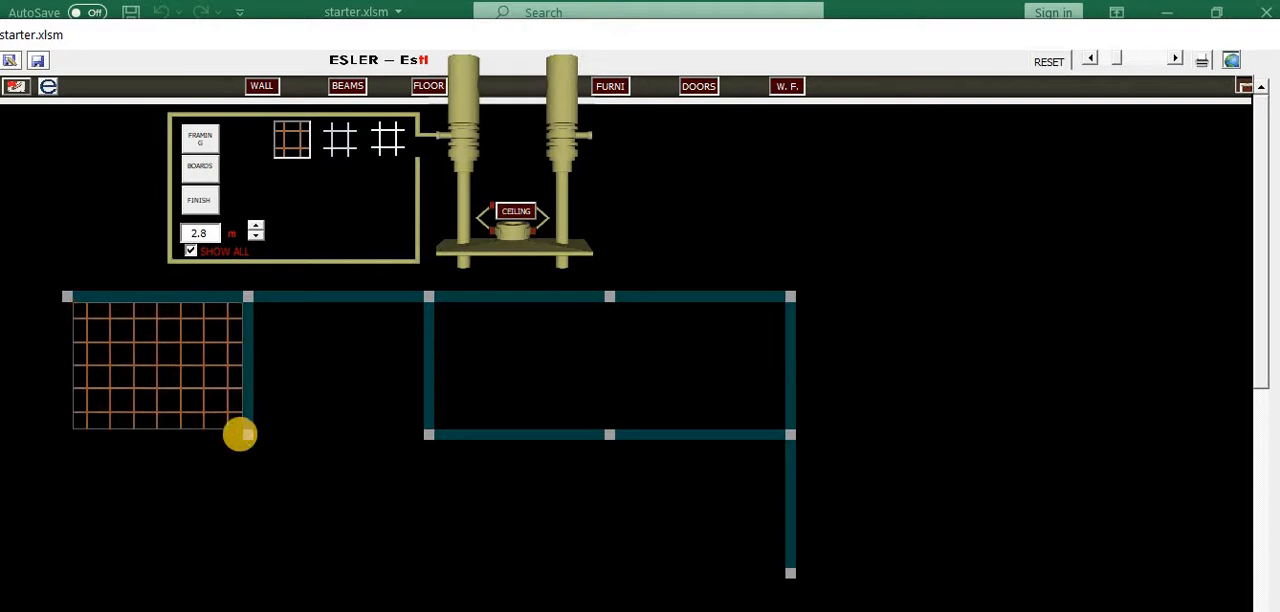
Draw the plain white framing type across the last two upper bays and tee-runner framing across the area directly below them
left_click(341, 141)
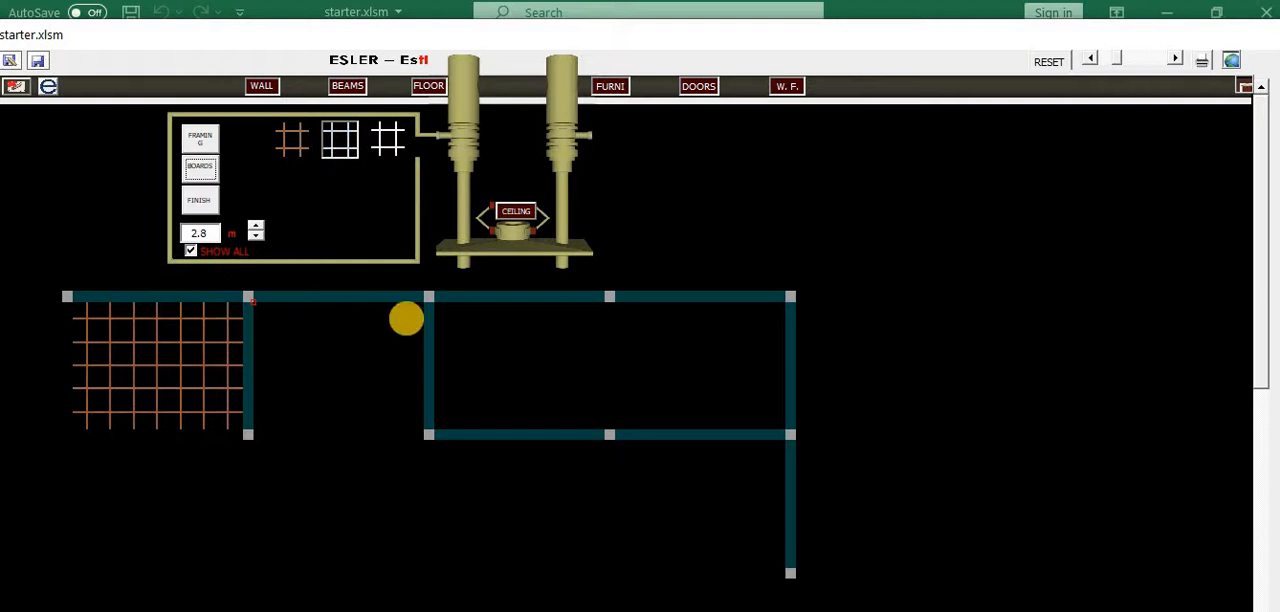
mouse_move(434, 301)
left_mouse_down()
mouse_move(523, 360)
mouse_move(729, 406)
mouse_move(785, 433)
left_mouse_up()
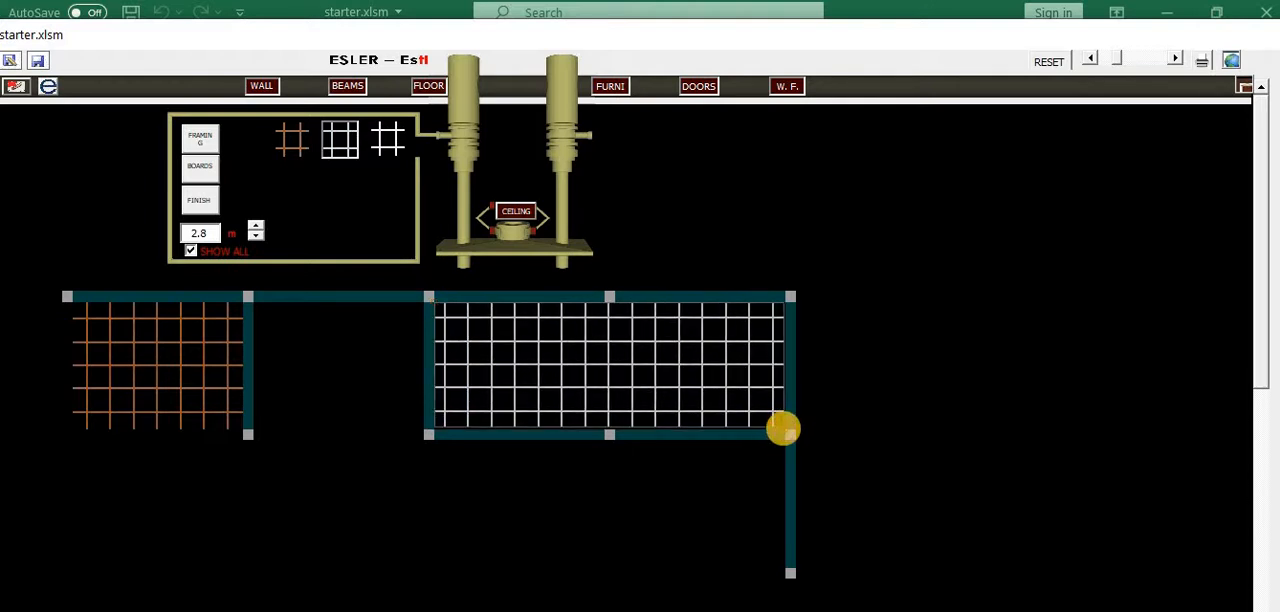
left_click_drag(783, 428, 752, 428)
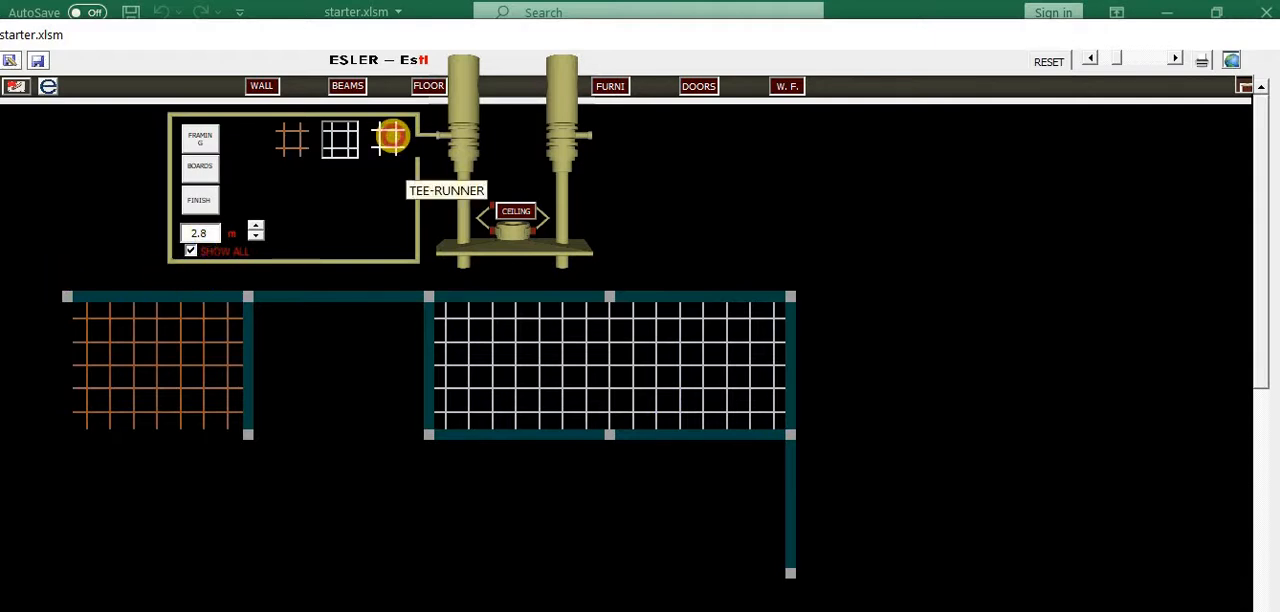
left_click(391, 136)
mouse_move(431, 437)
left_mouse_down()
mouse_move(714, 526)
mouse_move(786, 570)
mouse_move(770, 560)
left_mouse_up()
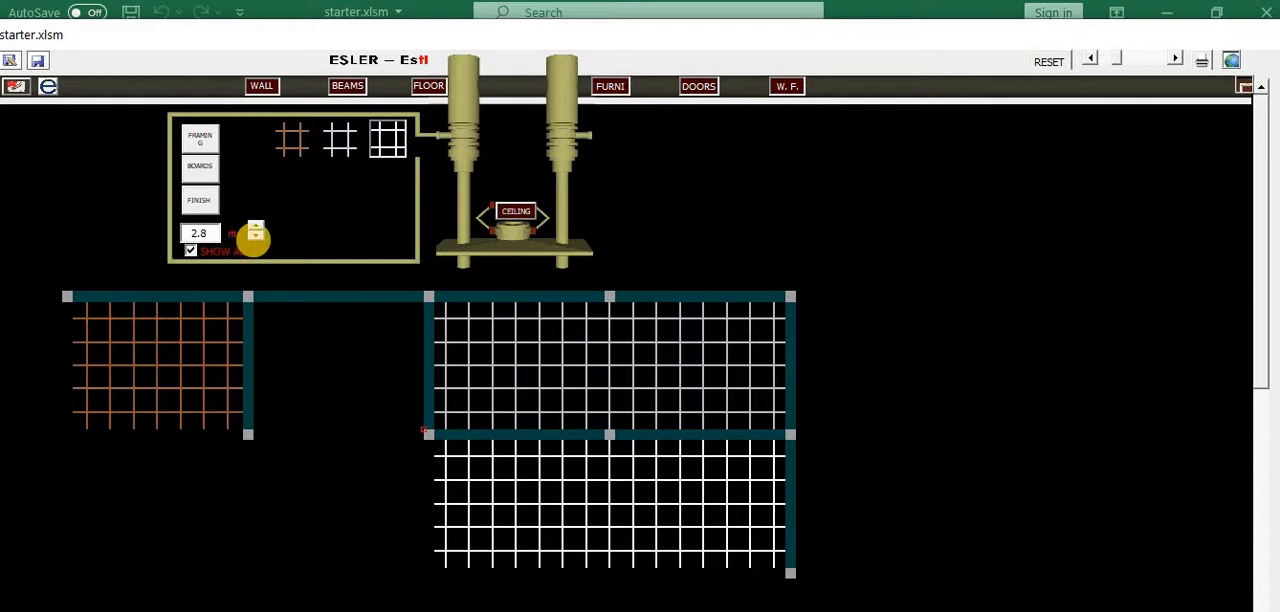
Set the ceiling height to 2.4 m and draw the plain white framing type across the empty second bay of the upper row
left_click(256, 238)
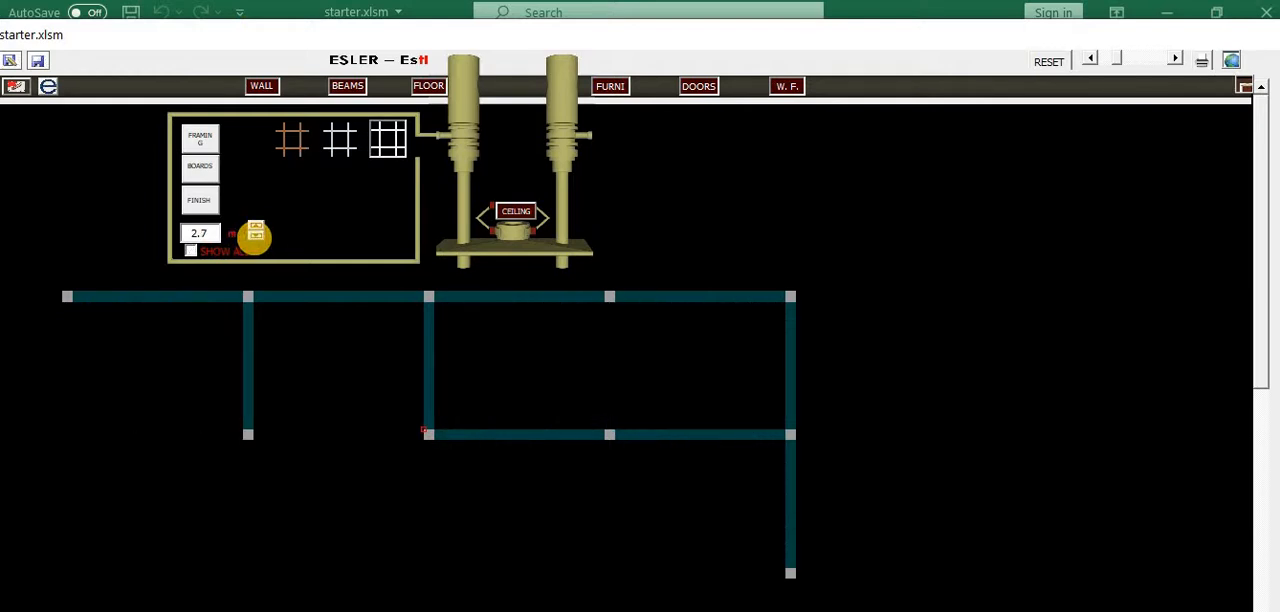
left_click(256, 238)
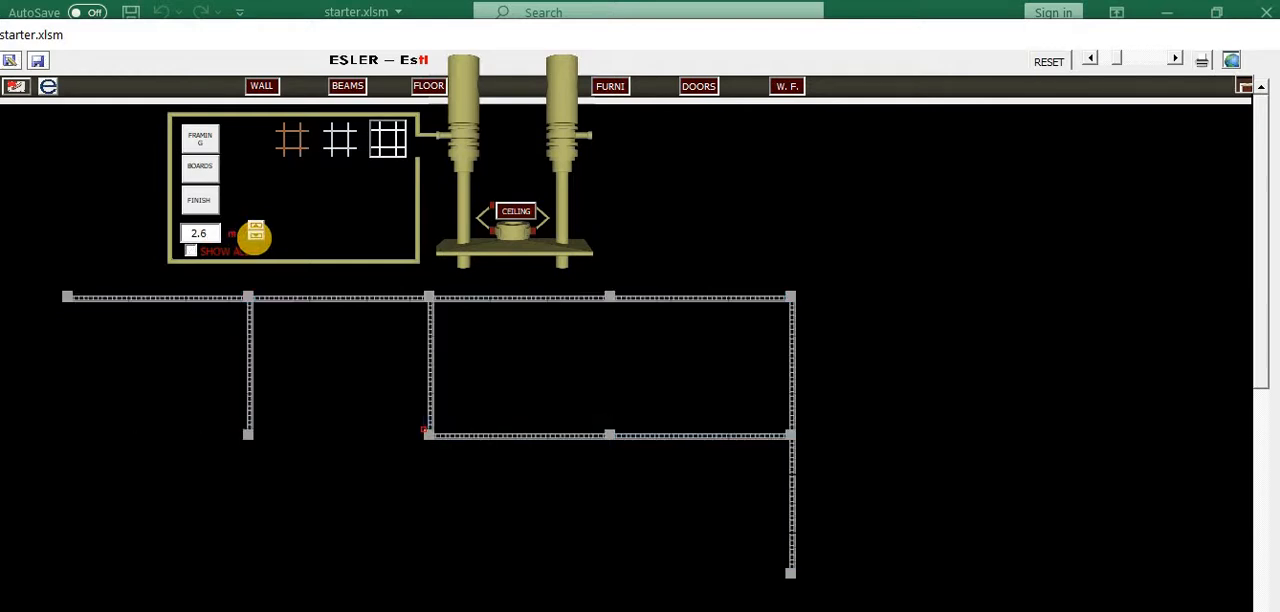
left_click(256, 222)
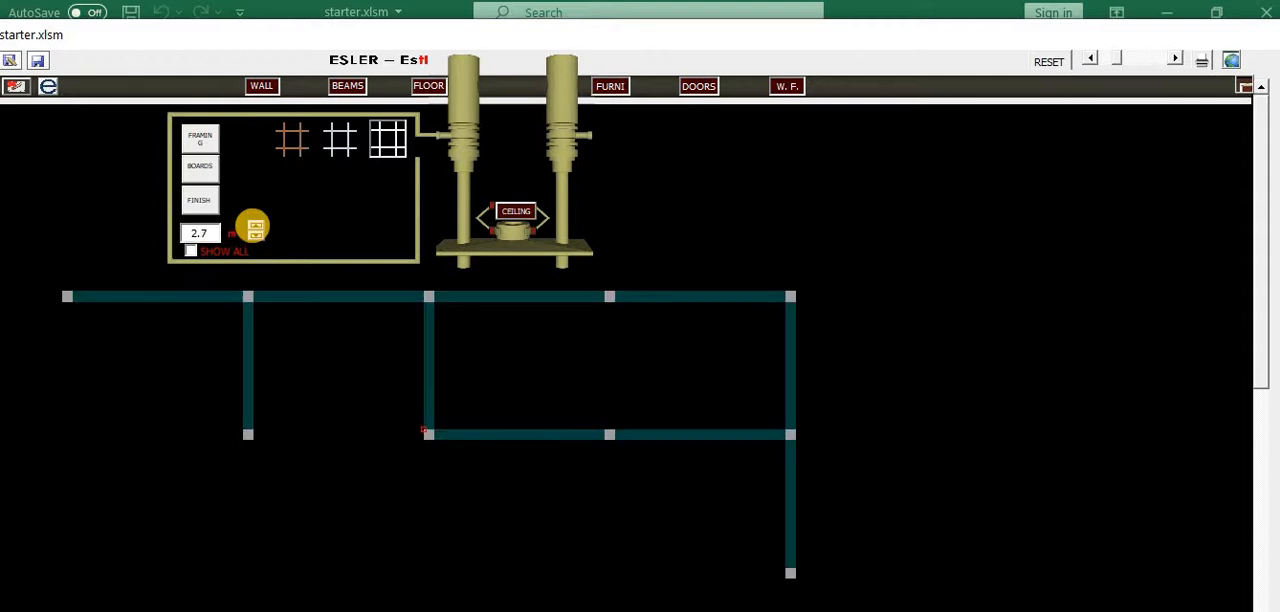
left_click(256, 238)
left_click(256, 238)
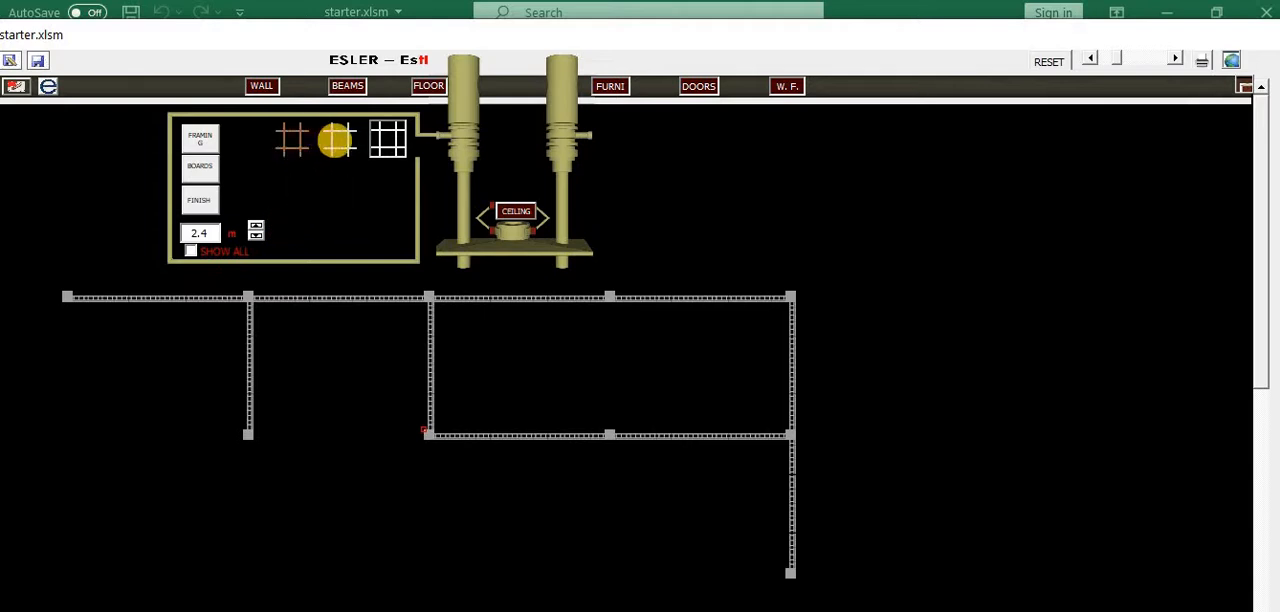
left_click(337, 140)
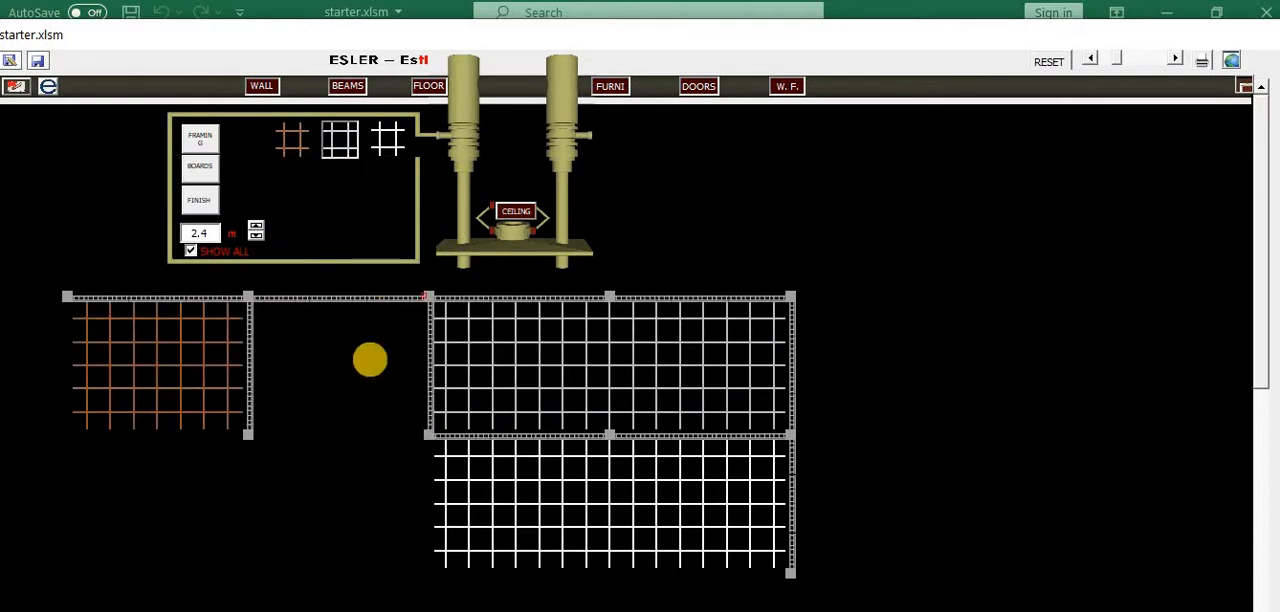
left_click(221, 253)
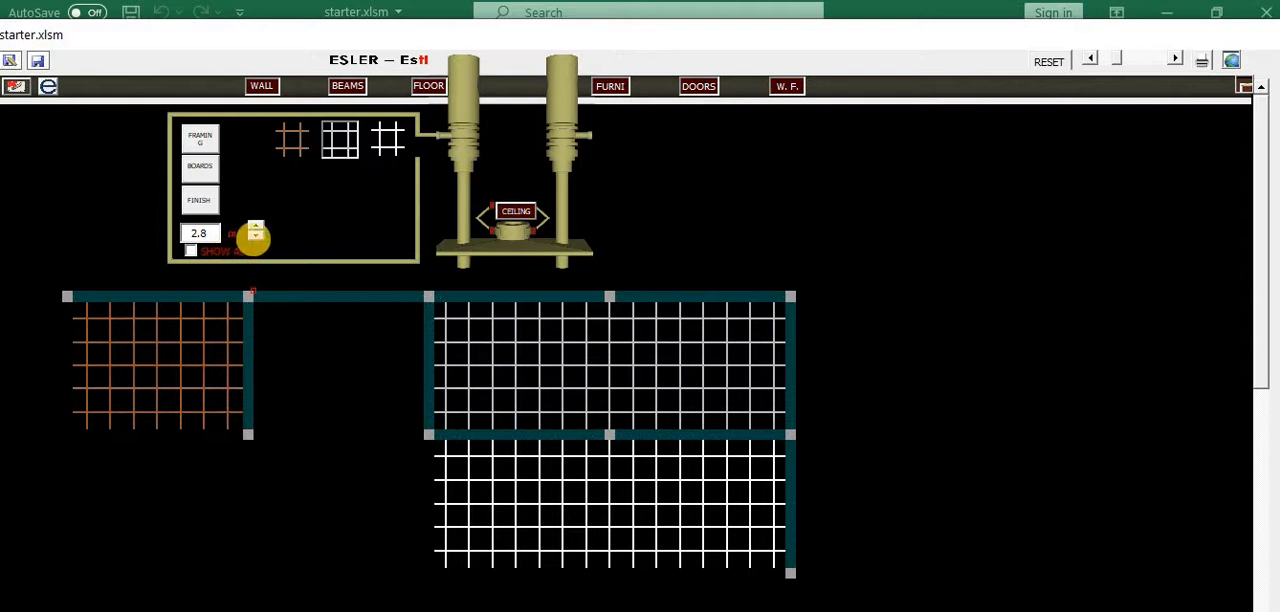
left_click(254, 238)
left_click(254, 238)
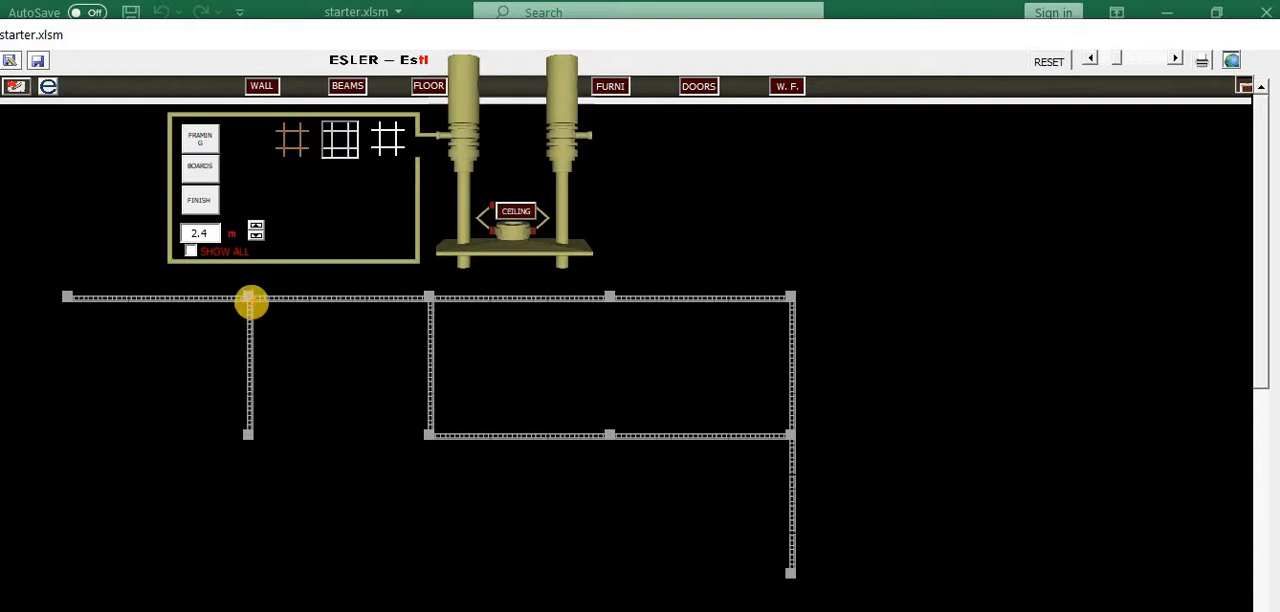
mouse_move(250, 299)
left_mouse_down()
mouse_move(317, 369)
mouse_move(428, 429)
left_mouse_up()
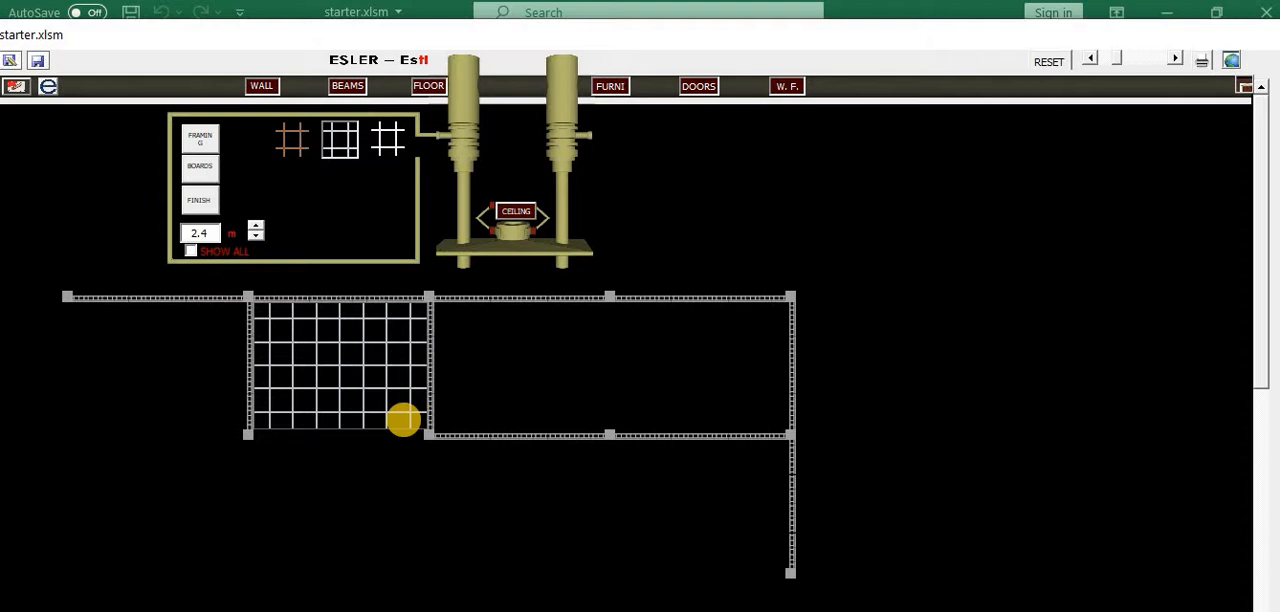
Step the ceiling height up to 2.8 m and back to 2.4 m to compare the framing levels, then show all levels together
left_click(257, 223)
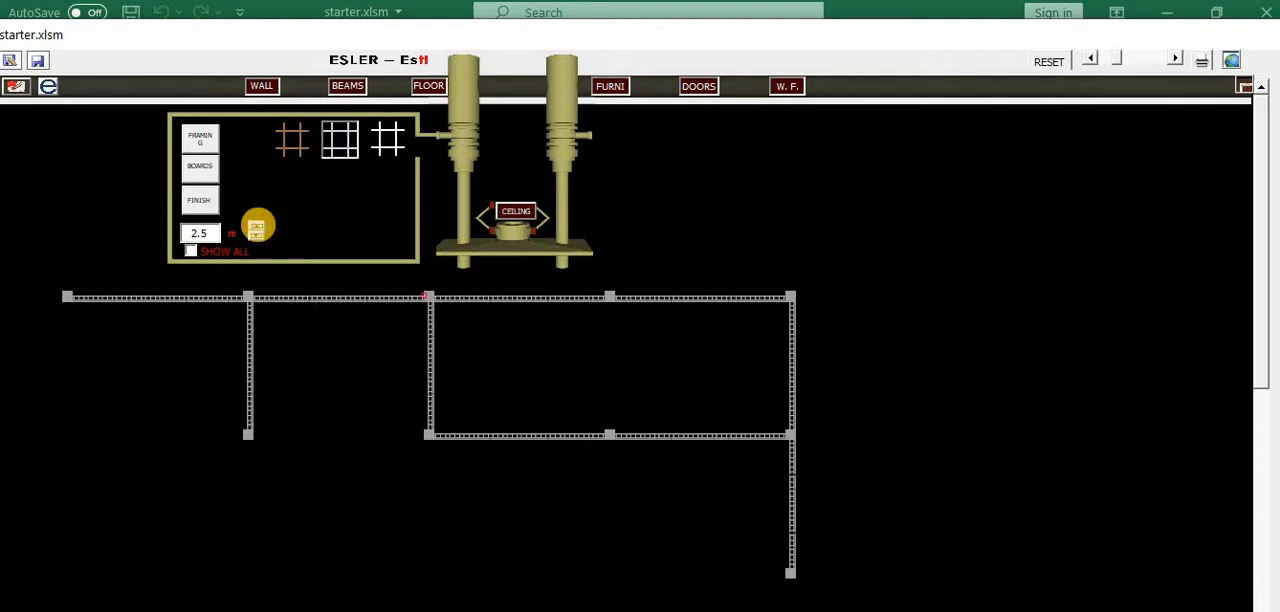
left_click(257, 223)
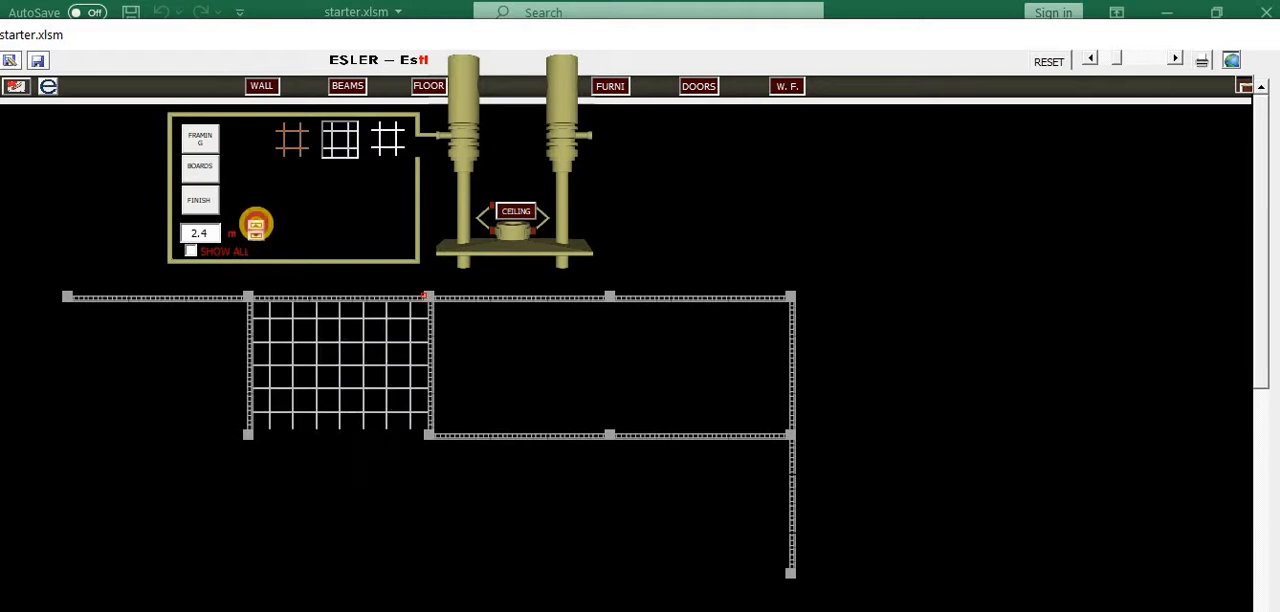
left_click(257, 223)
left_click(257, 223)
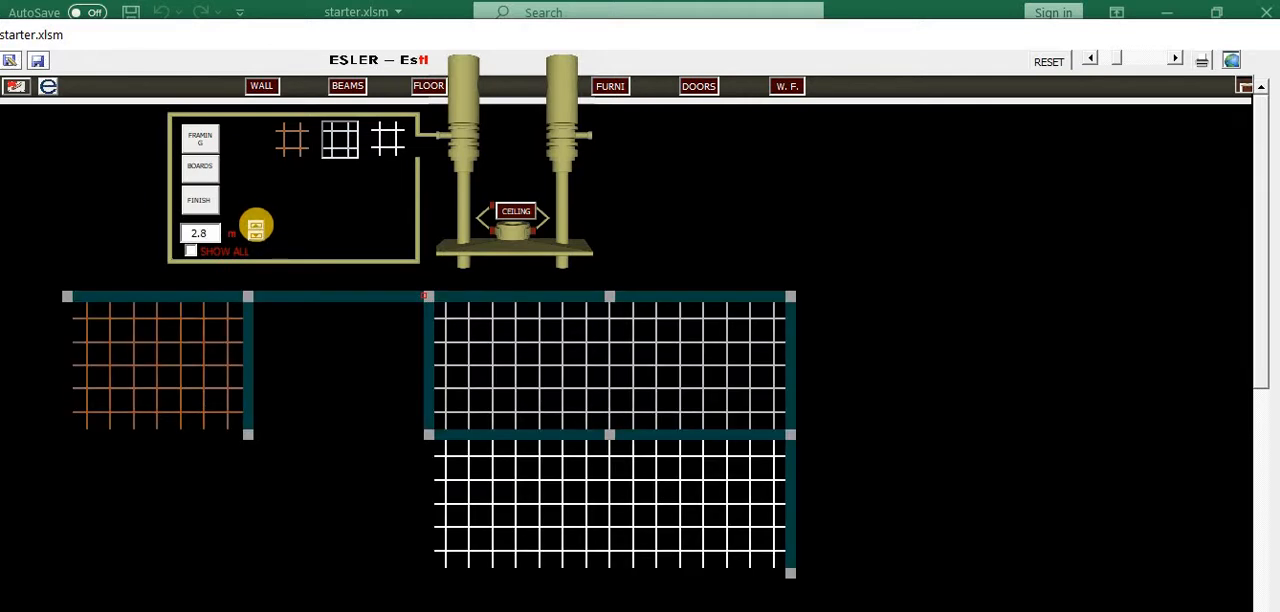
left_click(257, 238)
left_click(257, 238)
left_click(257, 238)
left_click(257, 238)
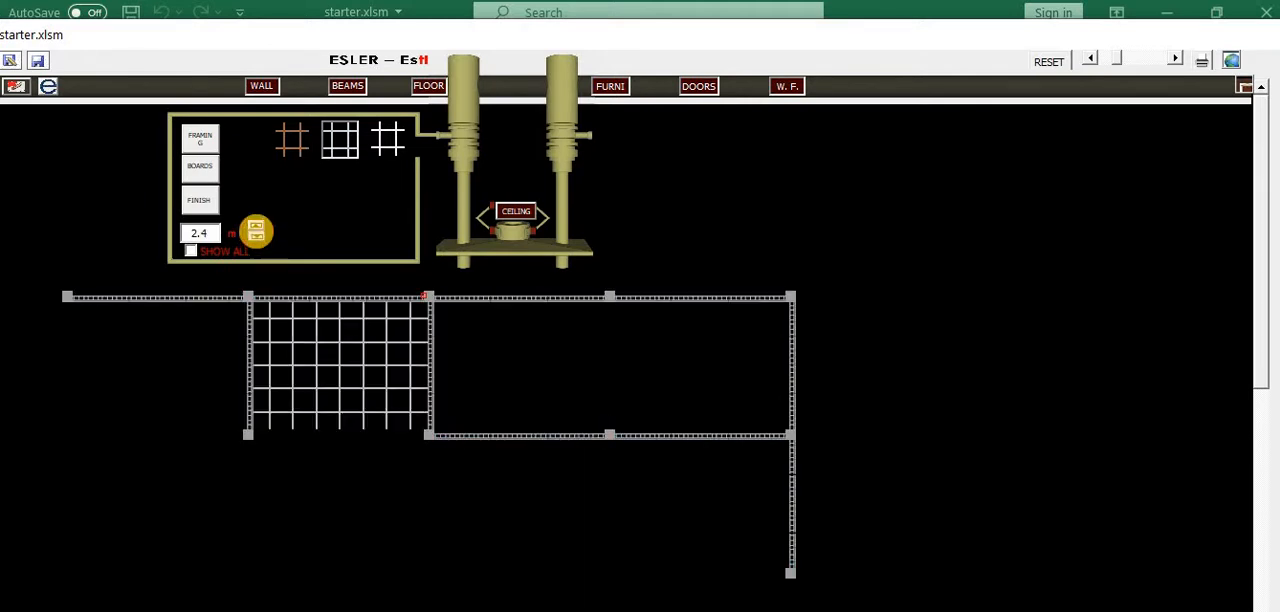
left_click(190, 250)
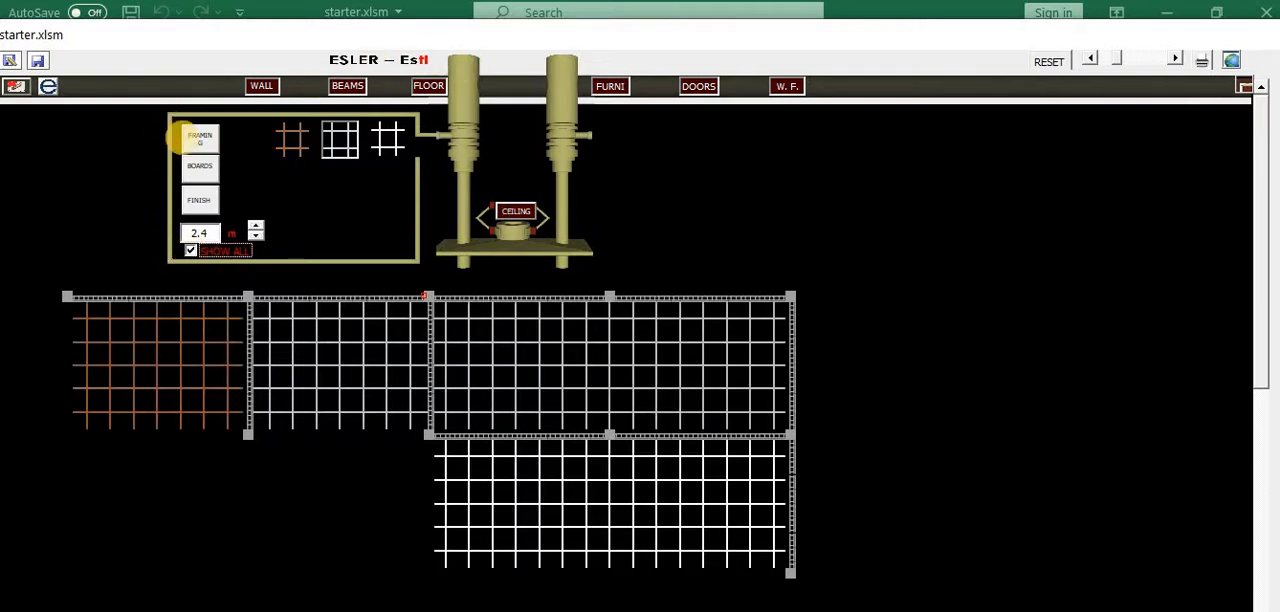
Cover the ceiling framing with boards and use Boral 12mm MR gypsum board in the second upper bay
left_click(200, 168)
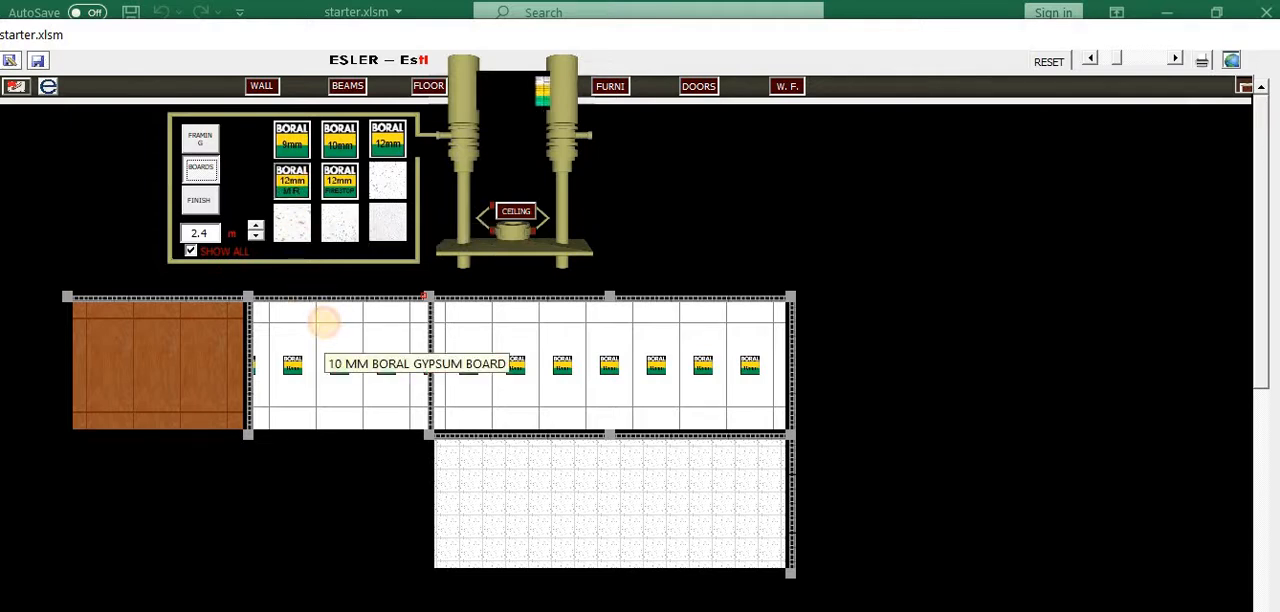
left_click(323, 321)
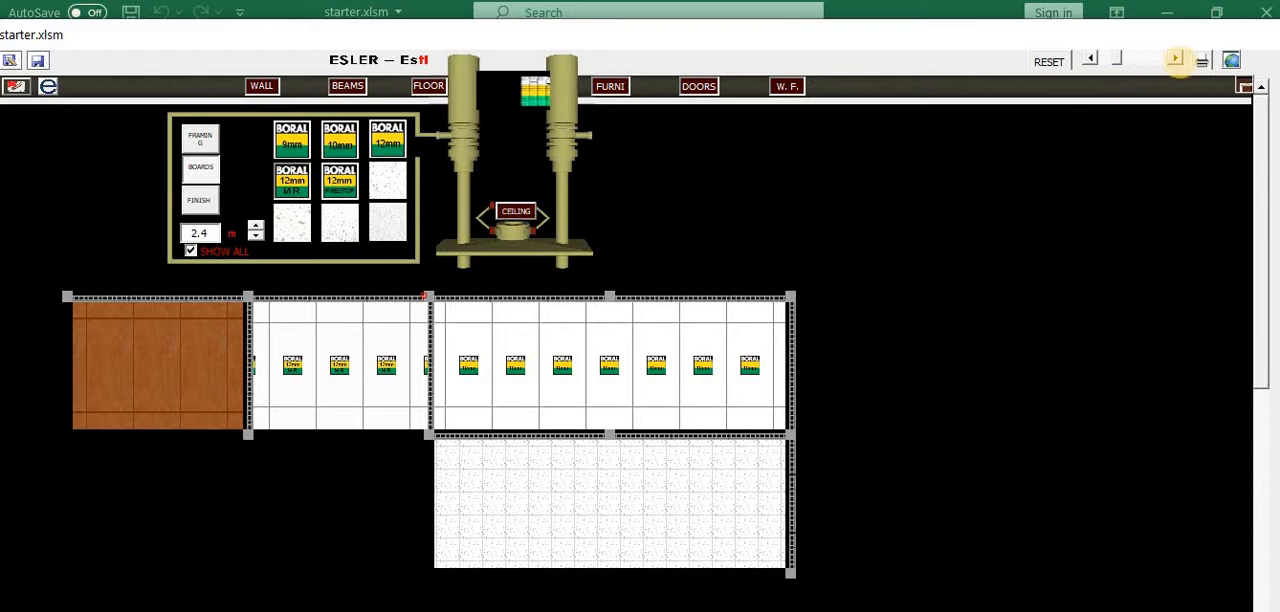
Examine the board and finish layers of the ceiling, including the paint type on the first bay
left_click(1176, 58)
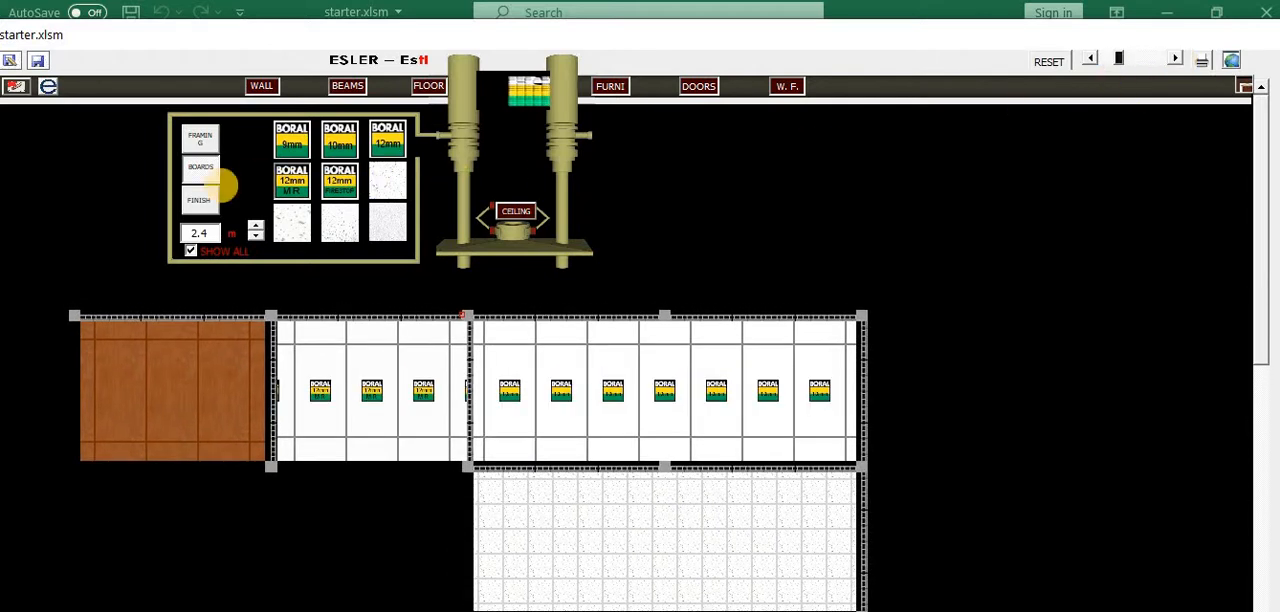
left_click(199, 200)
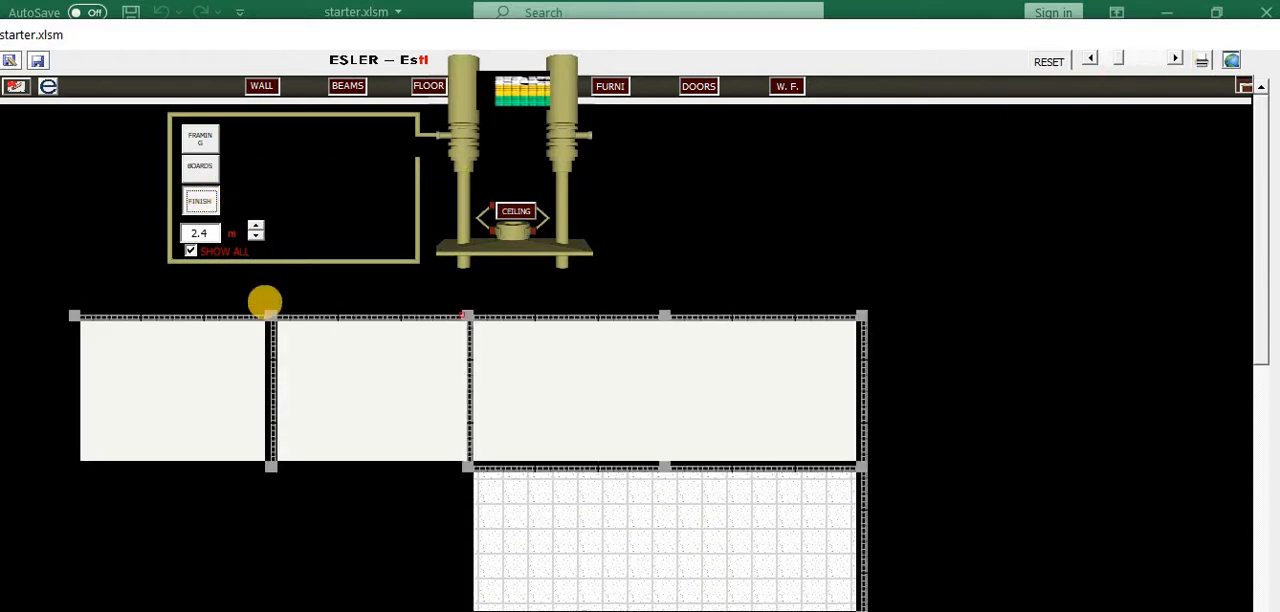
mouse_move(185, 400)
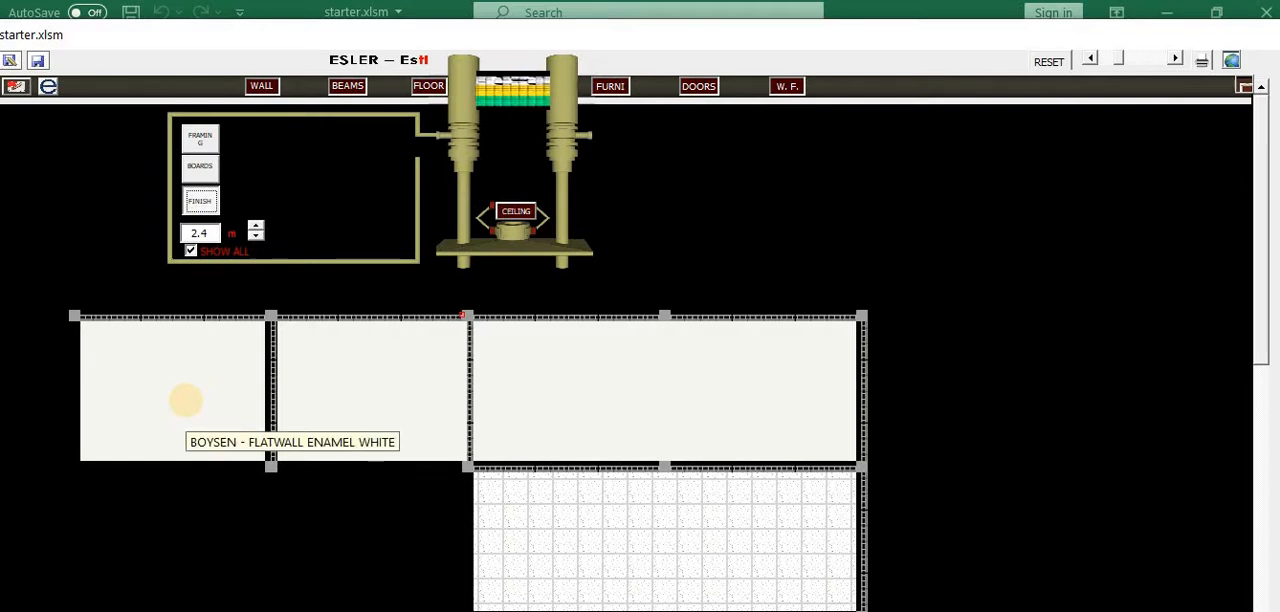
left_click(200, 168)
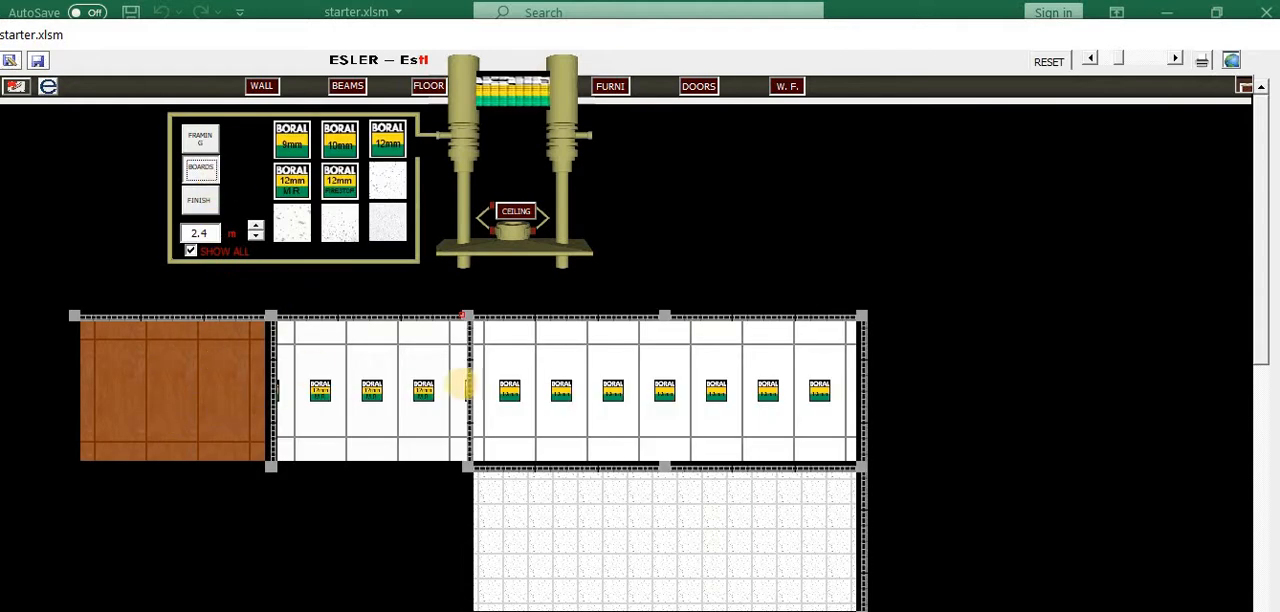
left_click(214, 204)
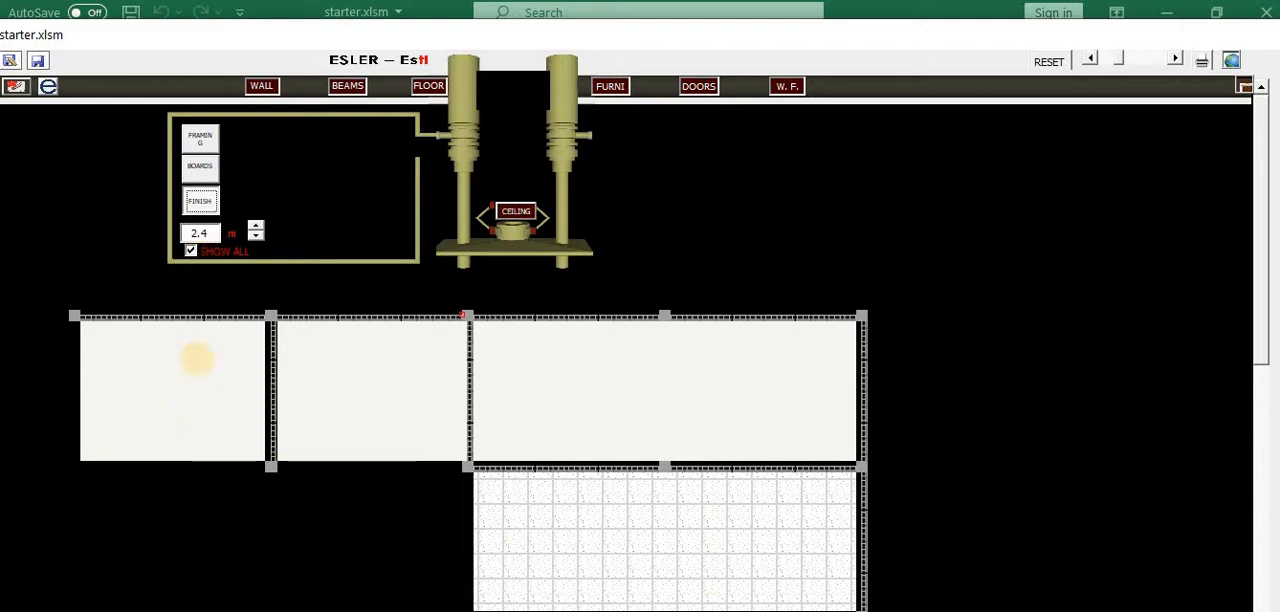
Paint the first upper bay with a light orange QDE colour and the second with a muted red PERMACOAT colour
left_click(197, 359)
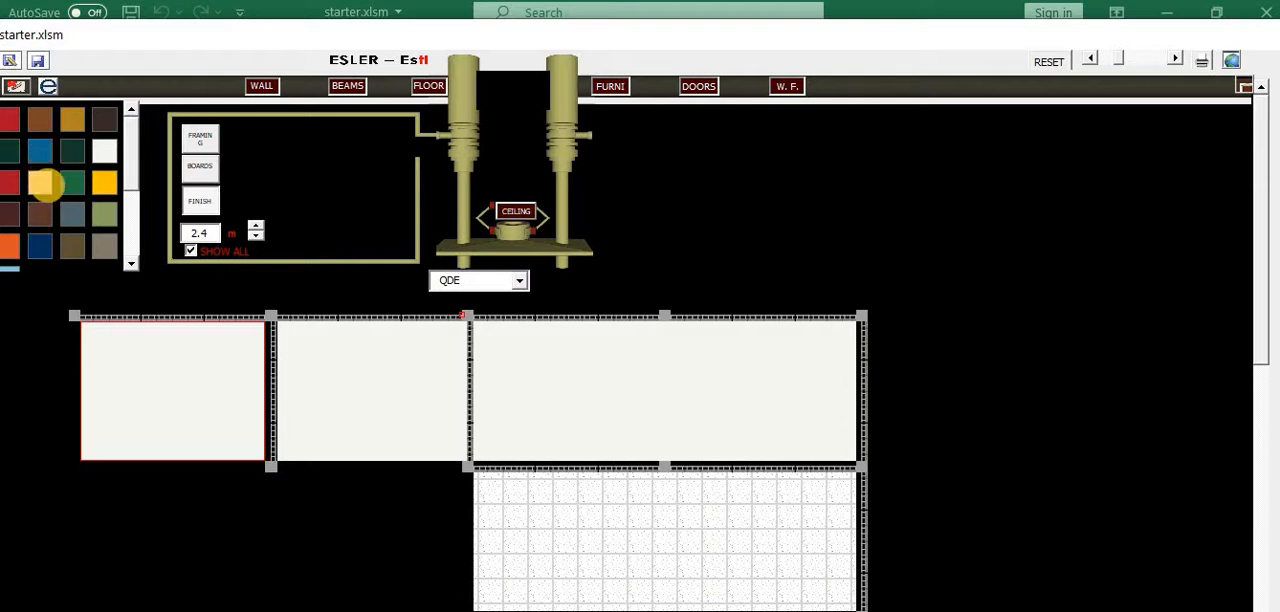
left_click(40, 183)
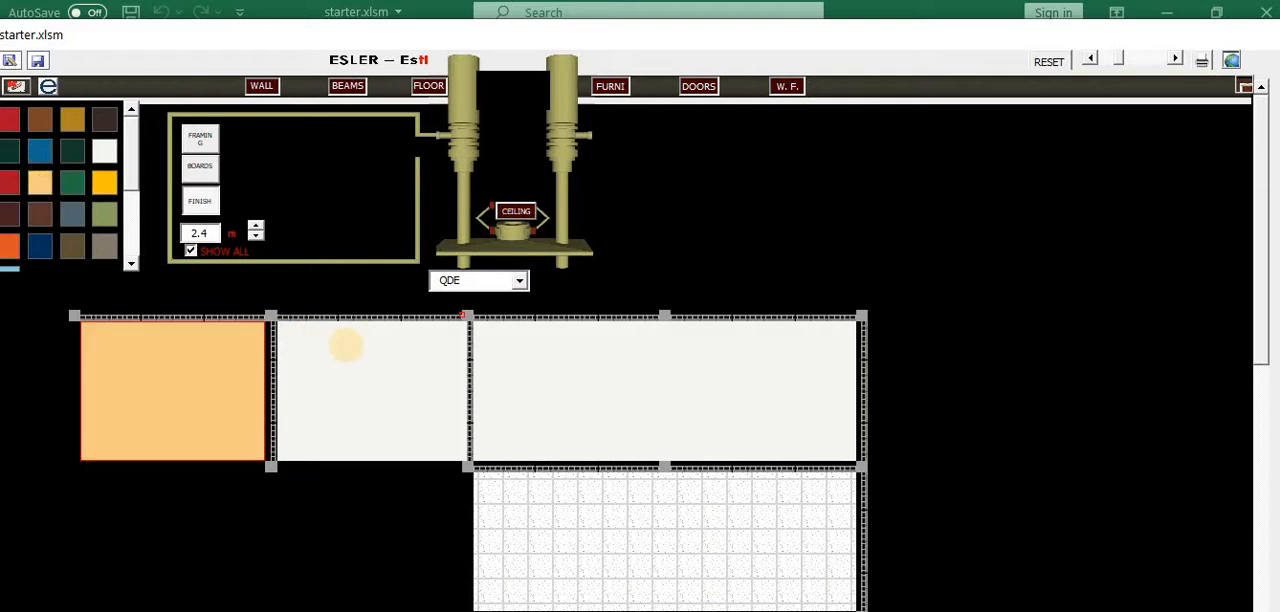
left_click(345, 345)
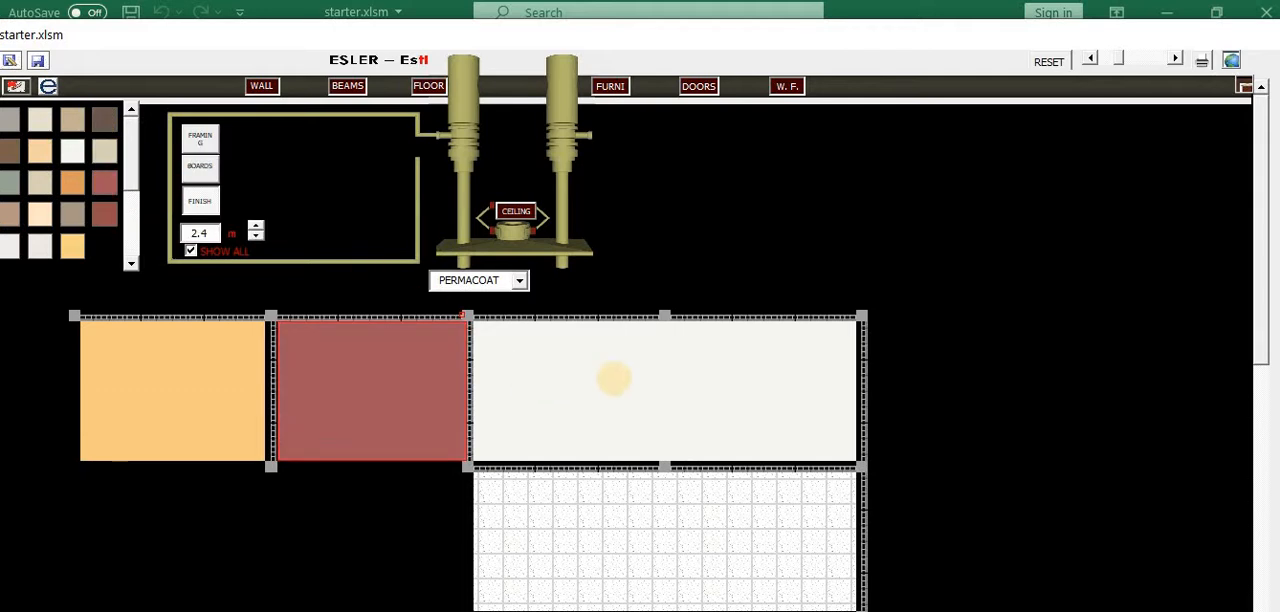
Generate the cost estimate for the modelled ceilings
left_click(613, 378)
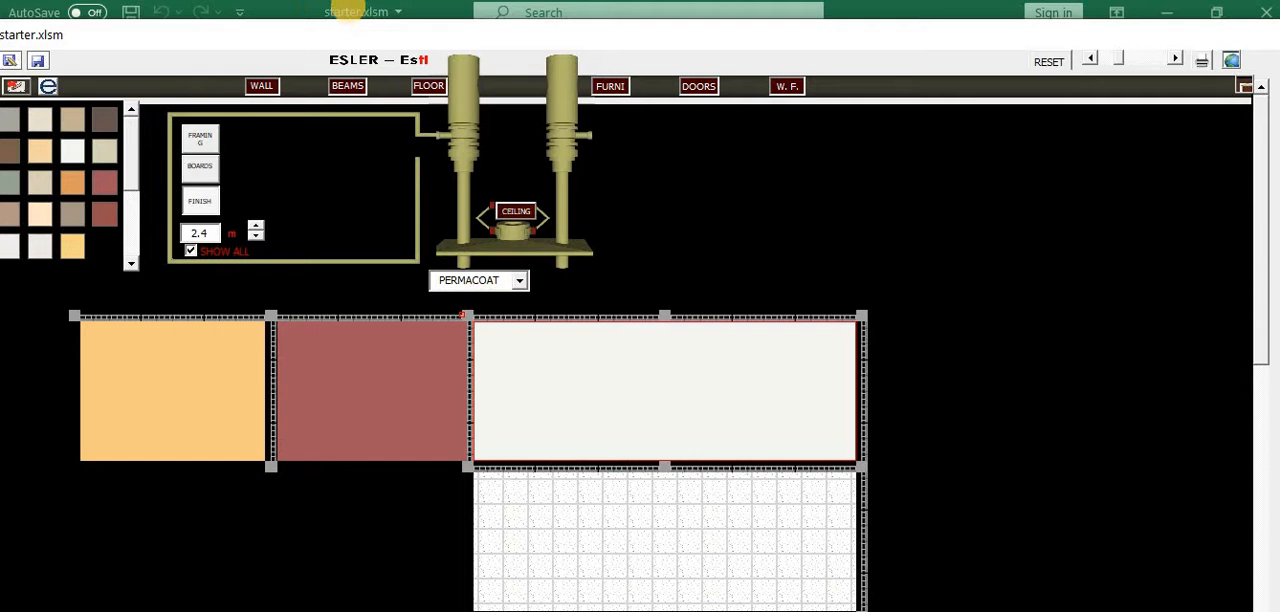
left_click(1231, 60)
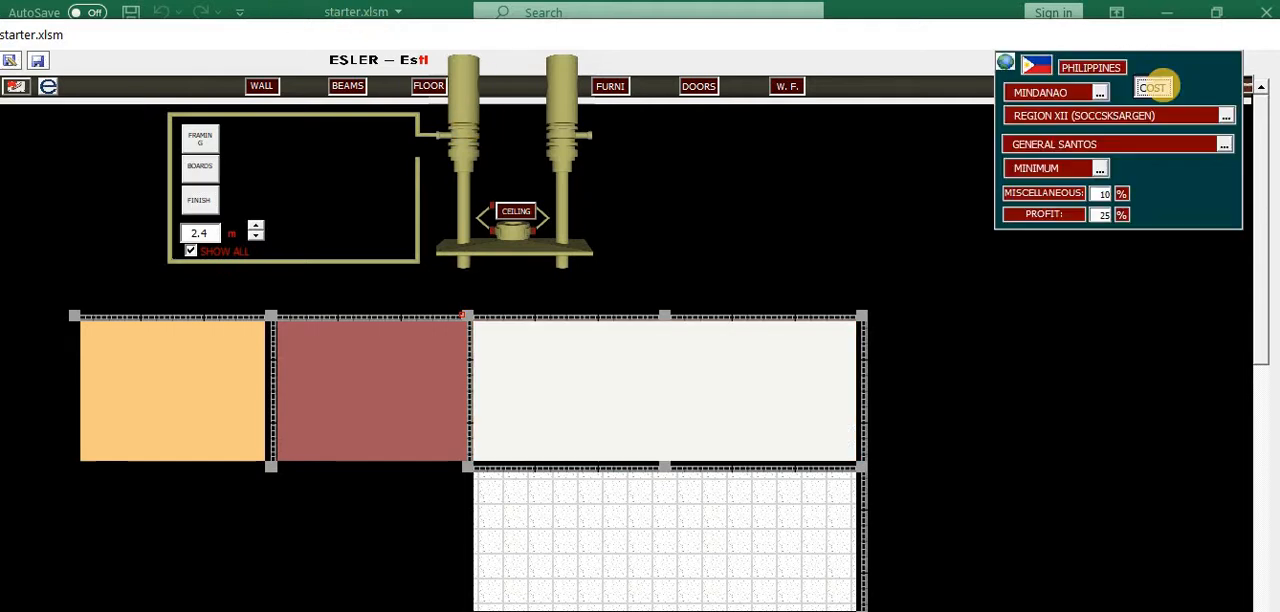
left_click(1152, 87)
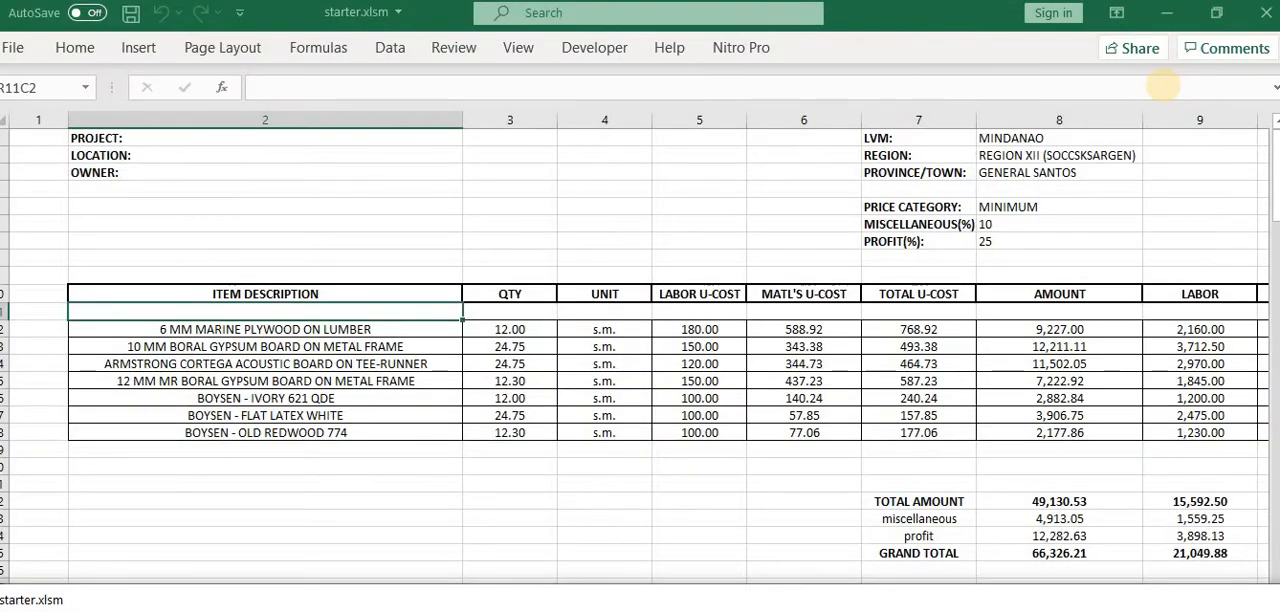
Examine the cost summary and the 6 mm marine plywood on lumber breakdown, including its labour supplier
scroll(872, 328, "down", 1)
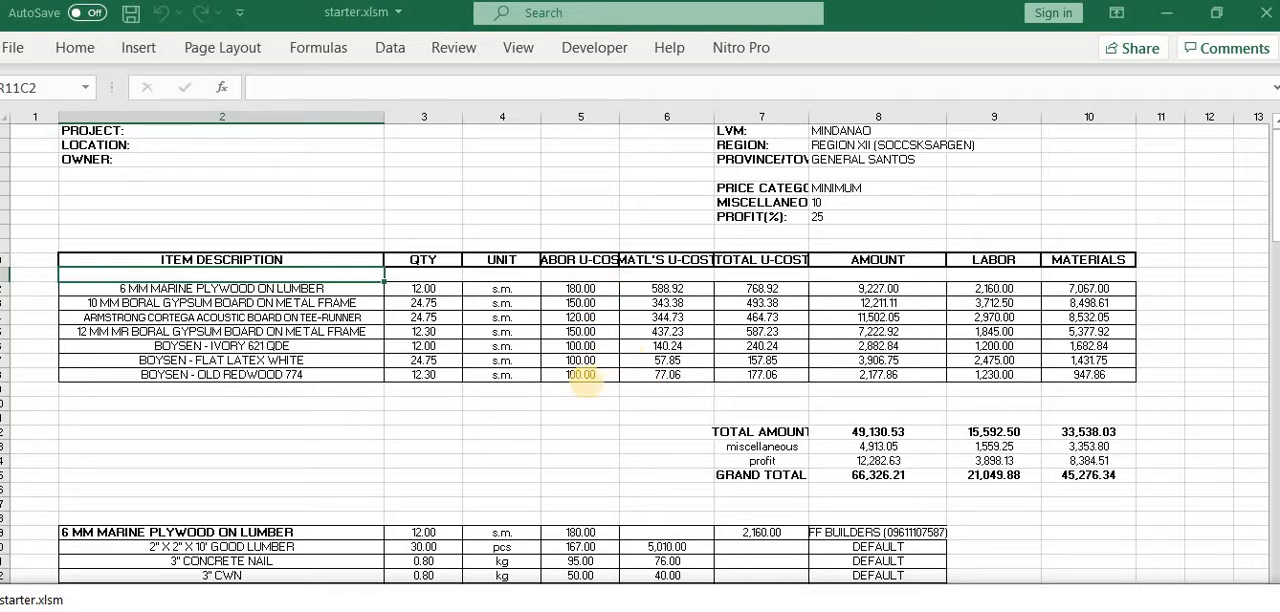
scroll(590, 365, "down", 3)
scroll(409, 349, "down", 1)
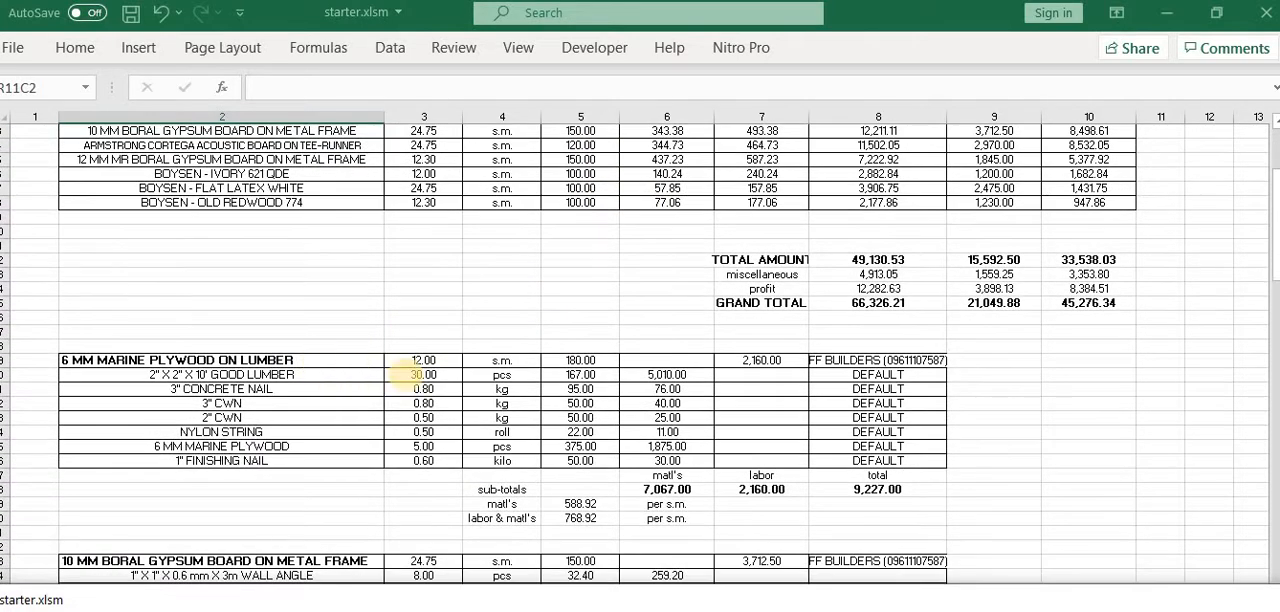
left_click(905, 360)
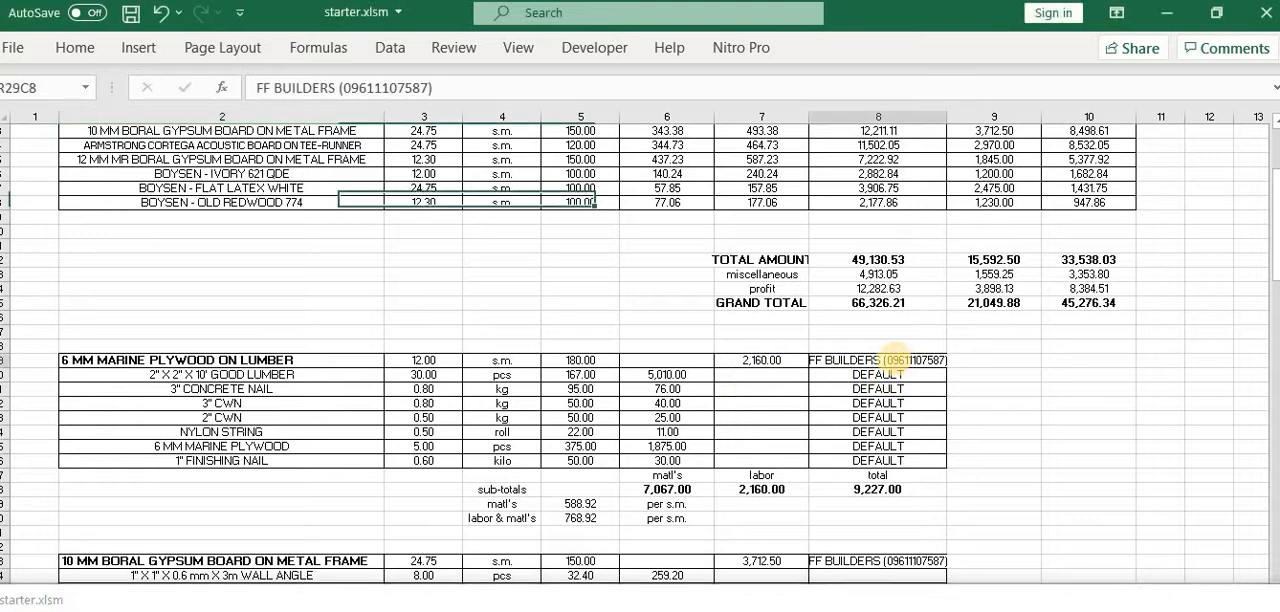
scroll(368, 376, "down", 2)
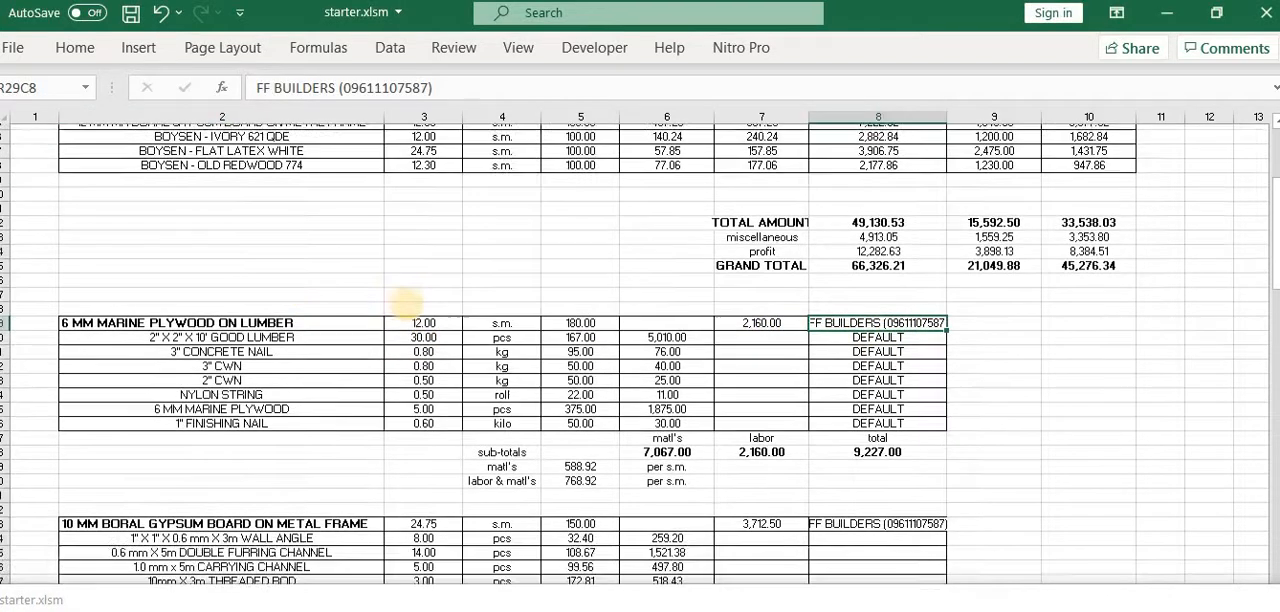
scroll(706, 400, "down", 5)
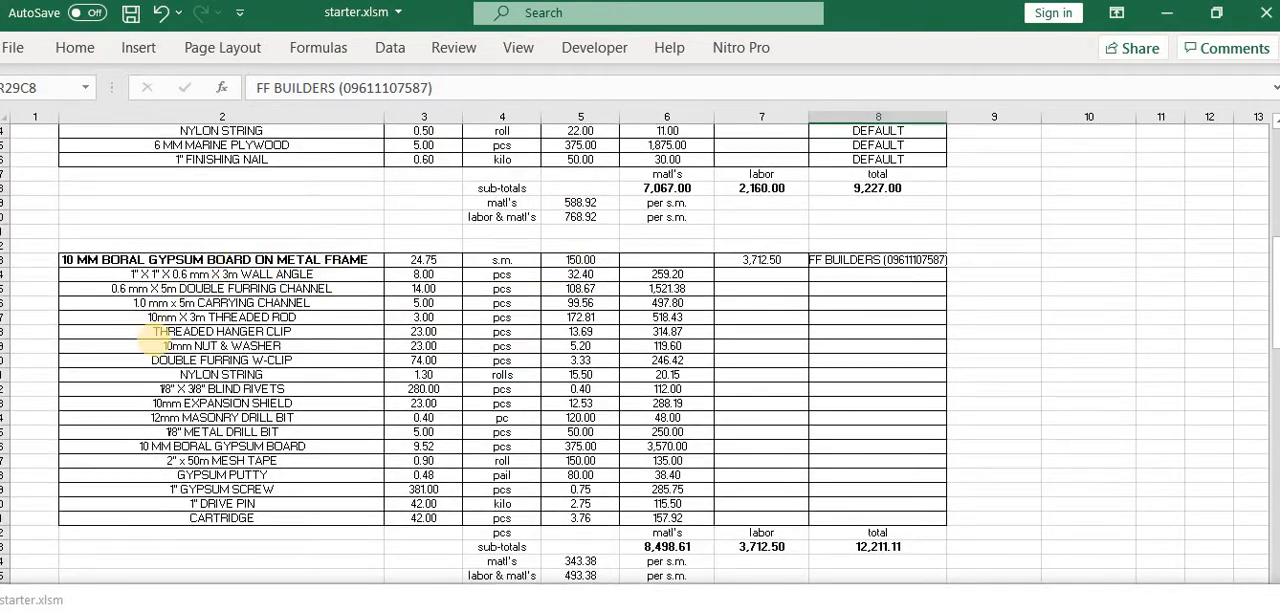
Review the material breakdowns for the 10 mm Boral gypsum board and the Armstrong Cortega acoustic board
scroll(262, 290, "down", 1)
scroll(265, 288, "down", 1)
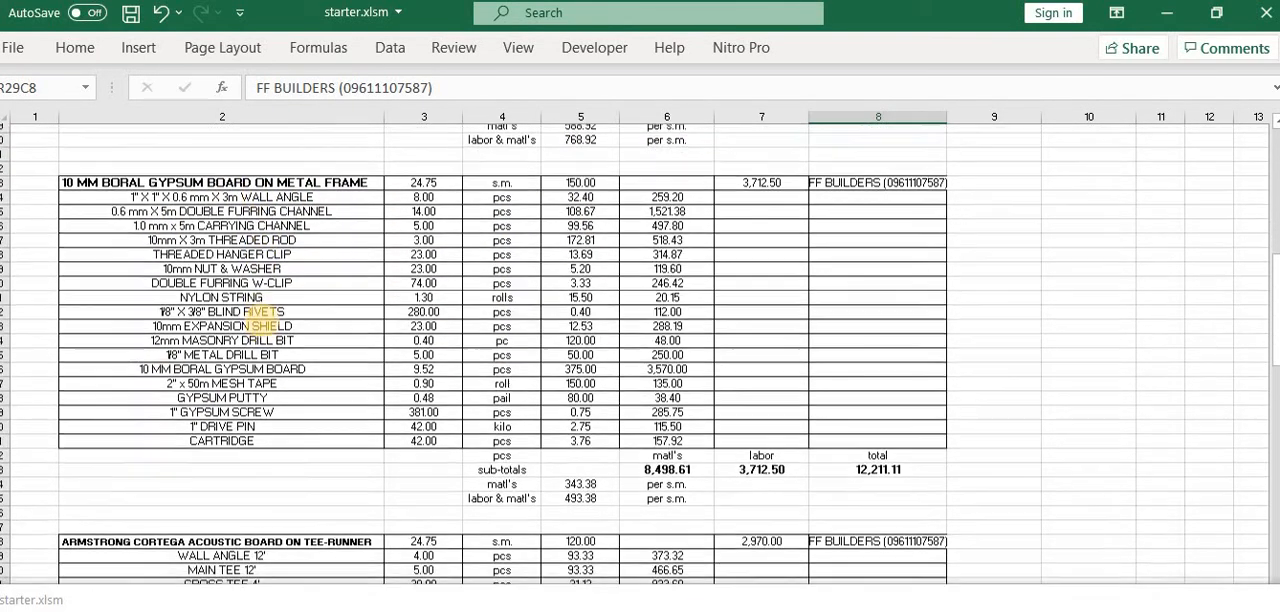
scroll(340, 355, "up", 10)
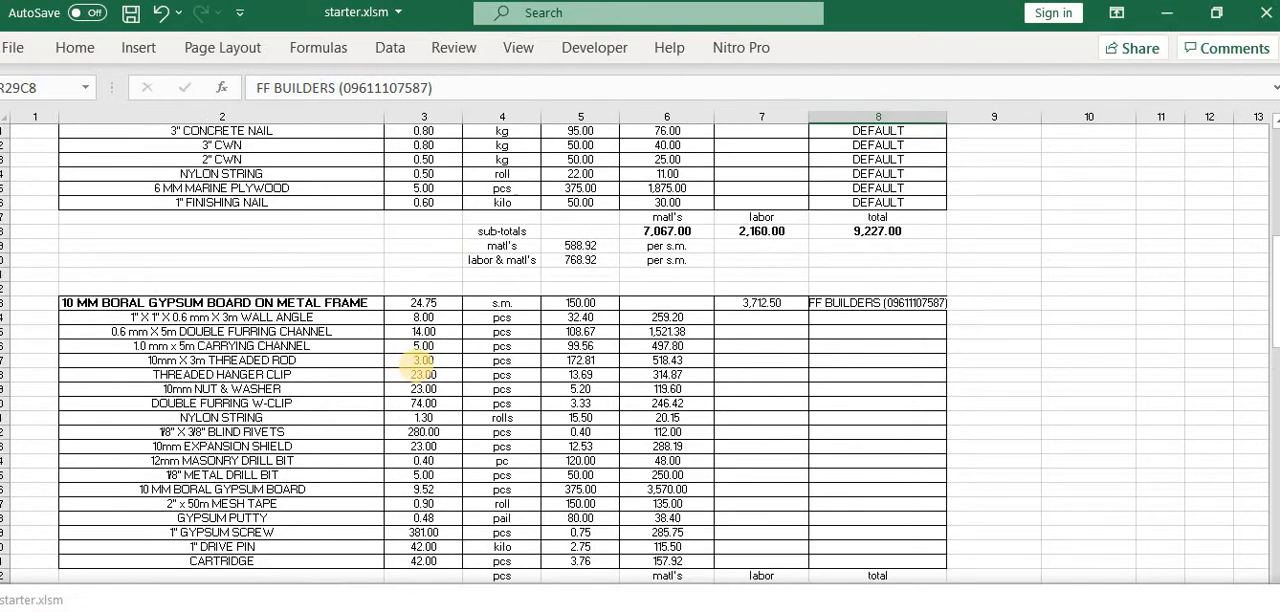
scroll(420, 325, "down", 7)
scroll(420, 325, "down", 8)
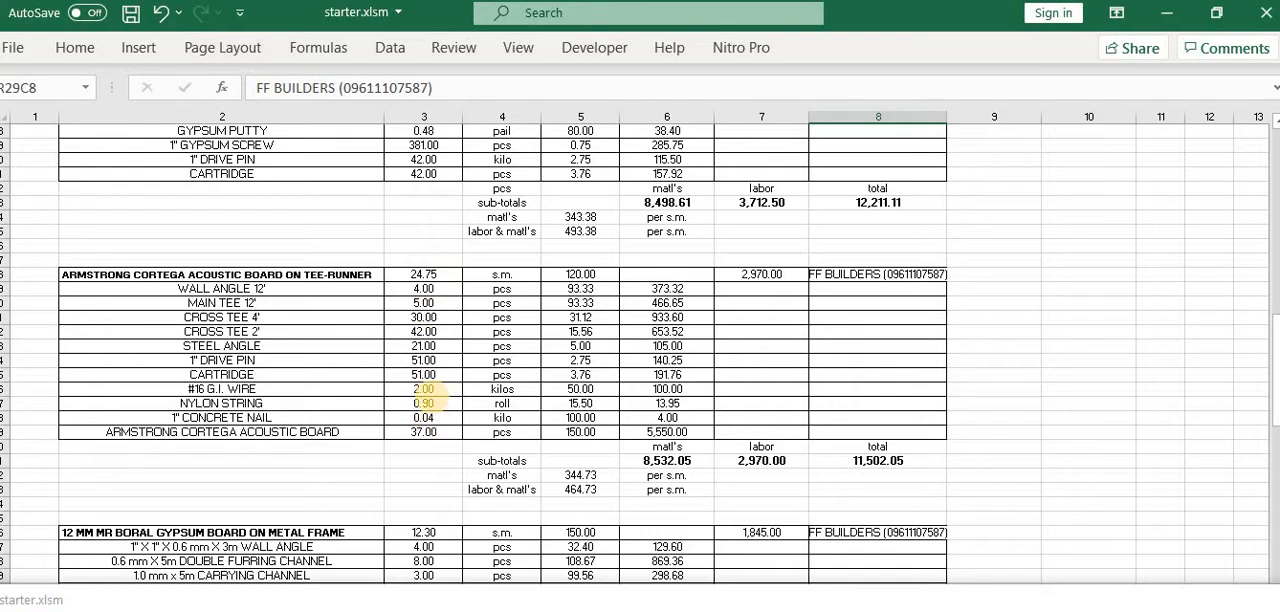
scroll(425, 378, "down", 2)
scroll(432, 370, "down", 4)
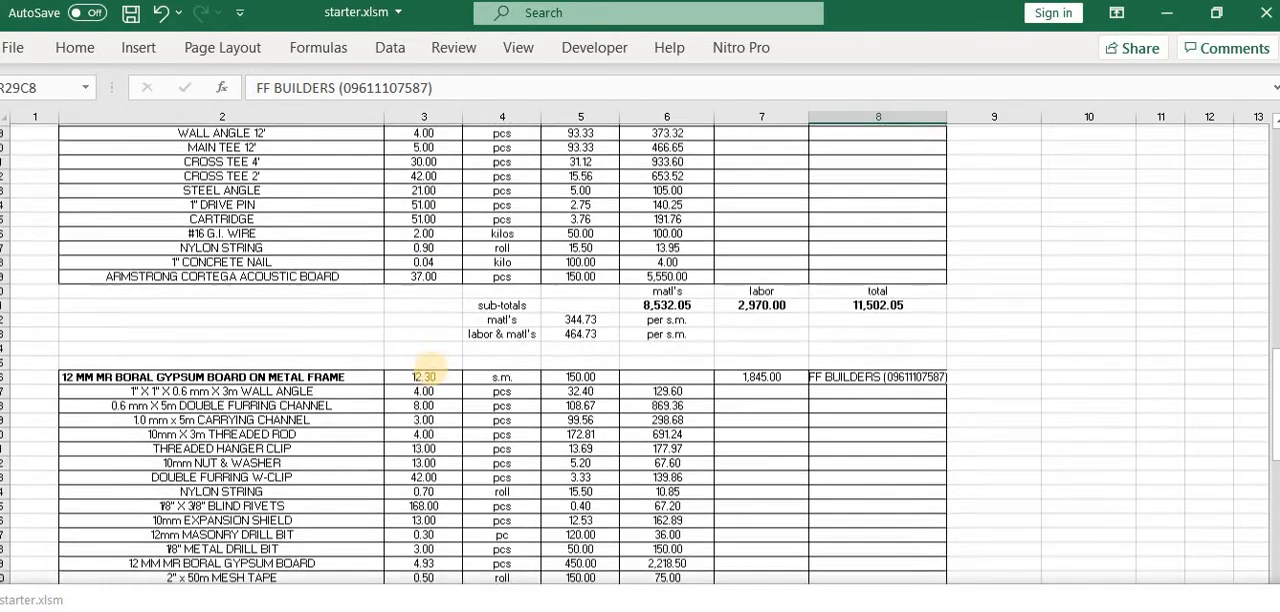
scroll(432, 364, "down", 1)
scroll(213, 326, "up", 1)
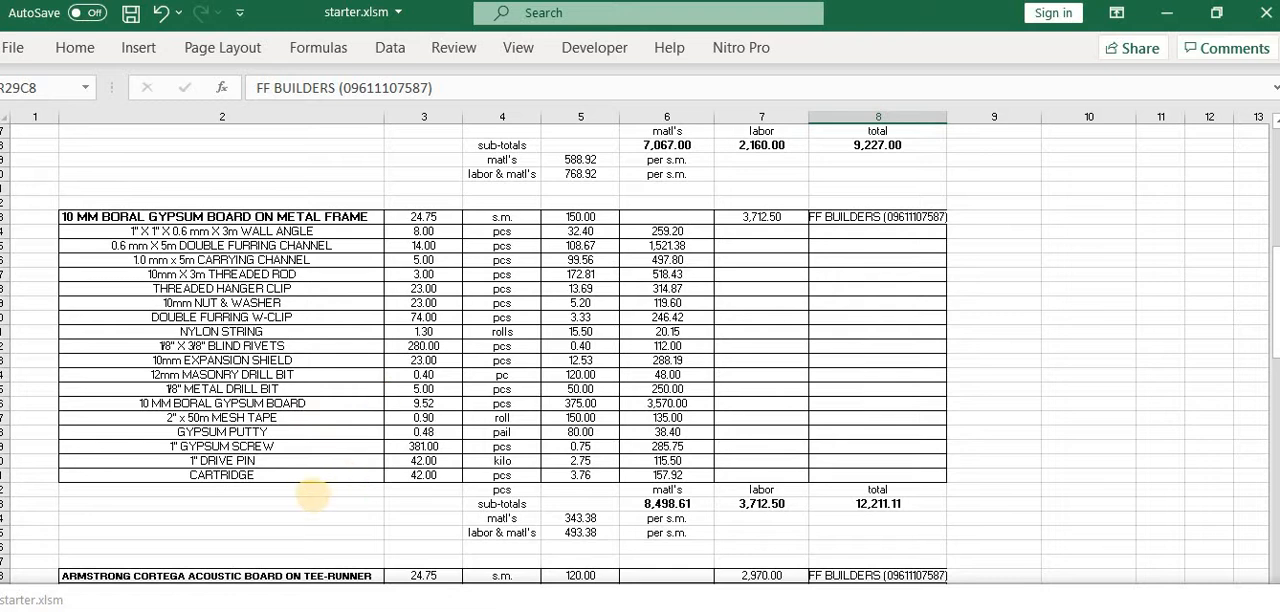
Examine the 12 mm MR Boral gypsum board breakdown, including the 1" concrete nail row, and the Boysen paint items below it
scroll(300, 495, "down", 9)
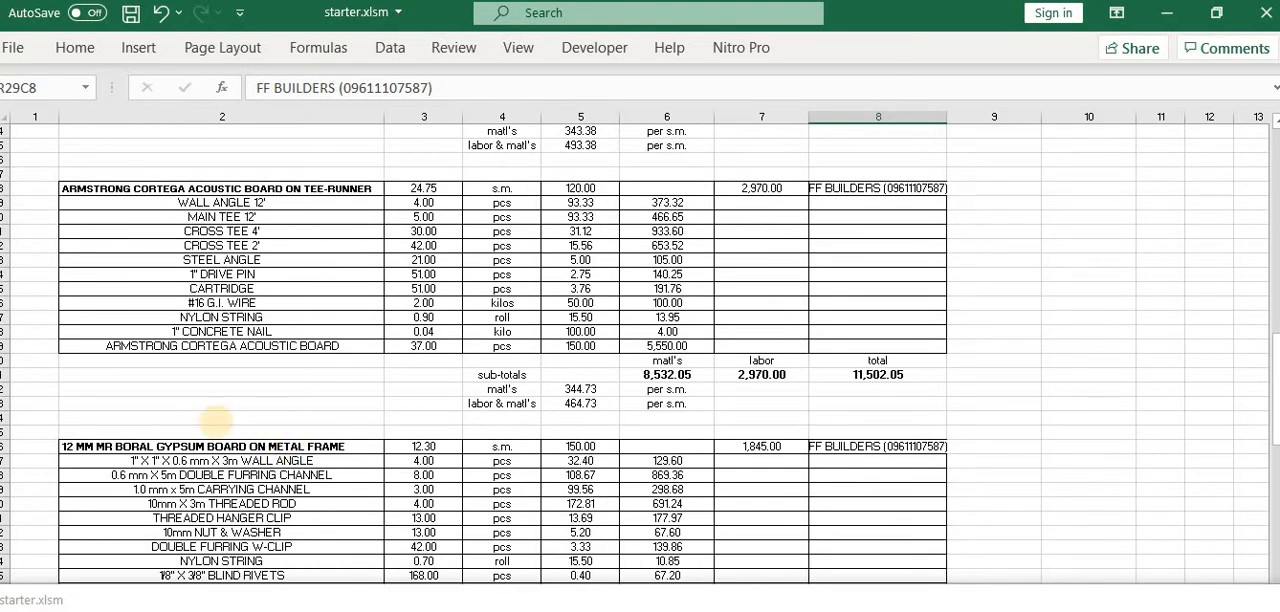
scroll(216, 420, "down", 2)
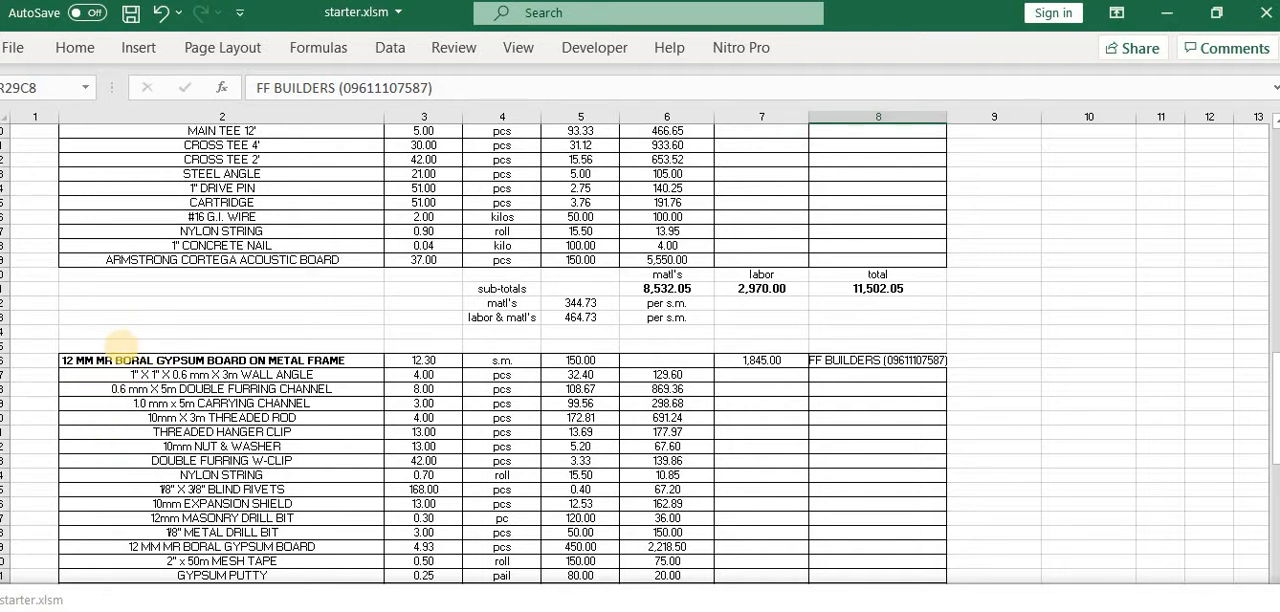
scroll(197, 395, "down", 2)
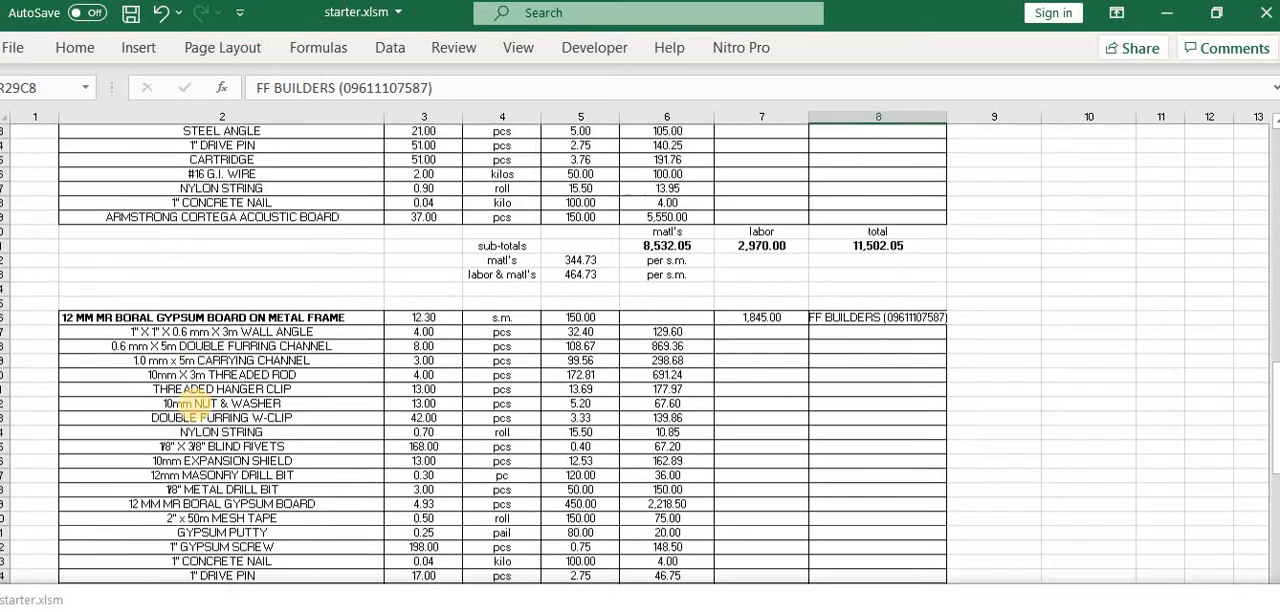
scroll(198, 395, "down", 2)
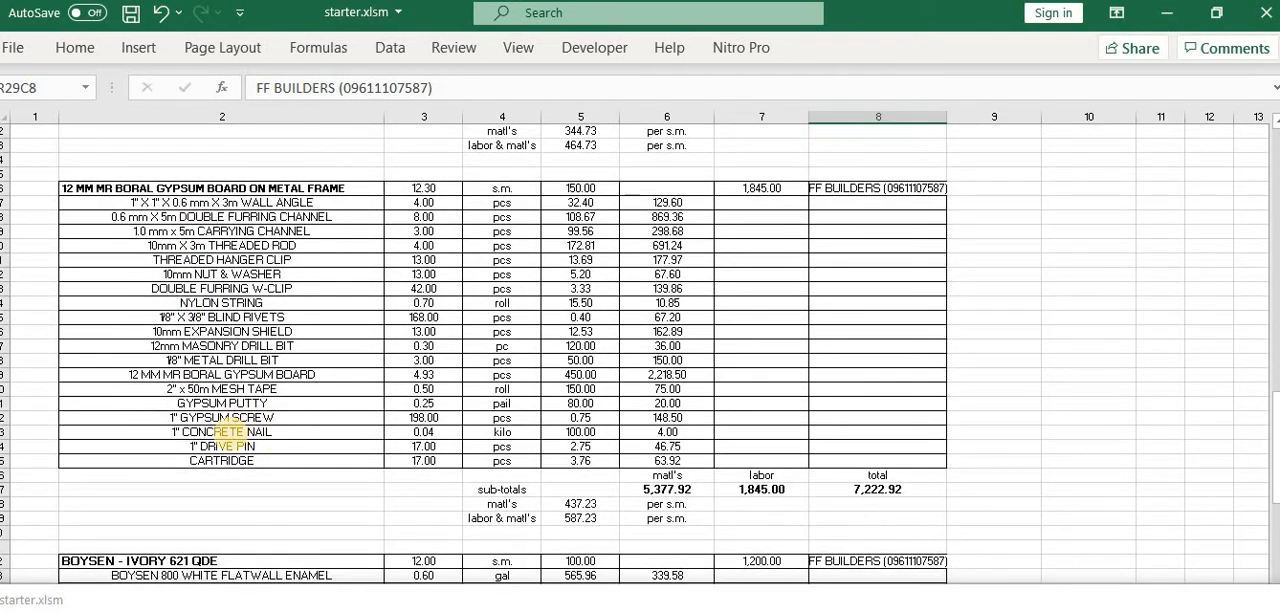
left_click(228, 432)
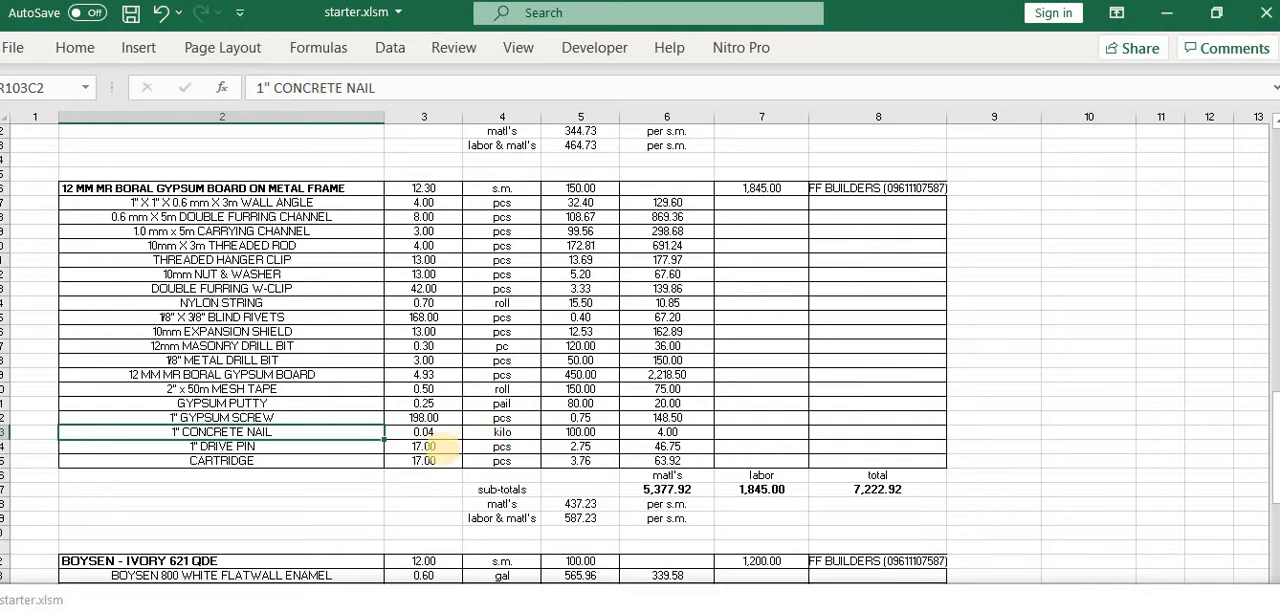
scroll(475, 418, "up", 2)
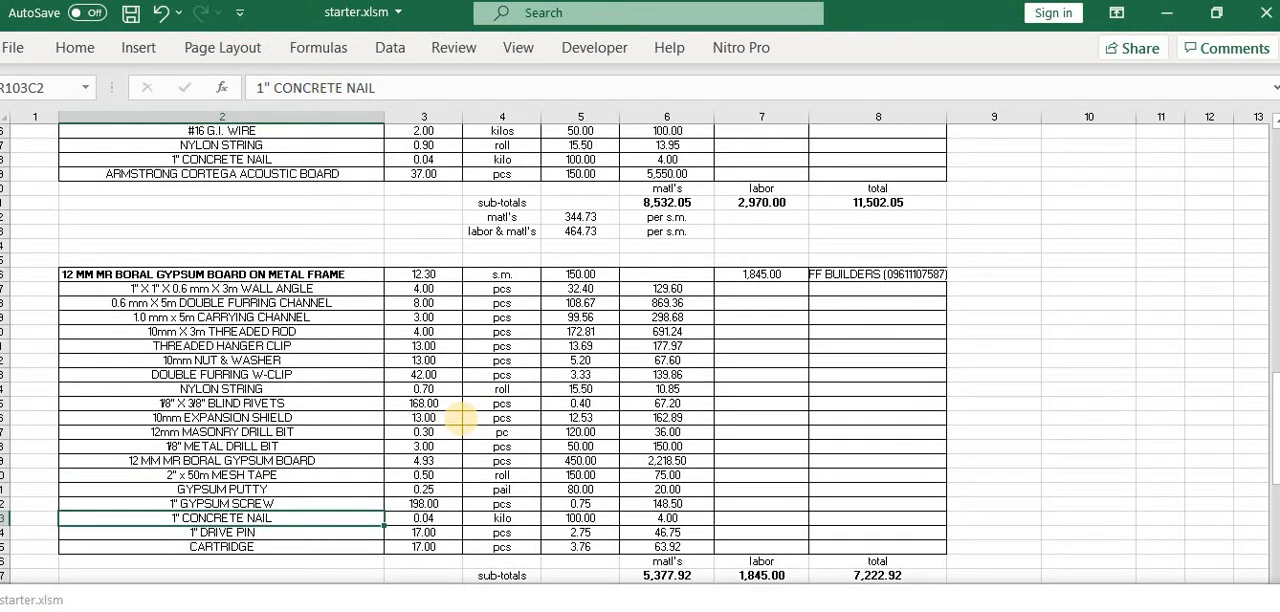
scroll(458, 420, "up", 6)
scroll(470, 360, "down", 6)
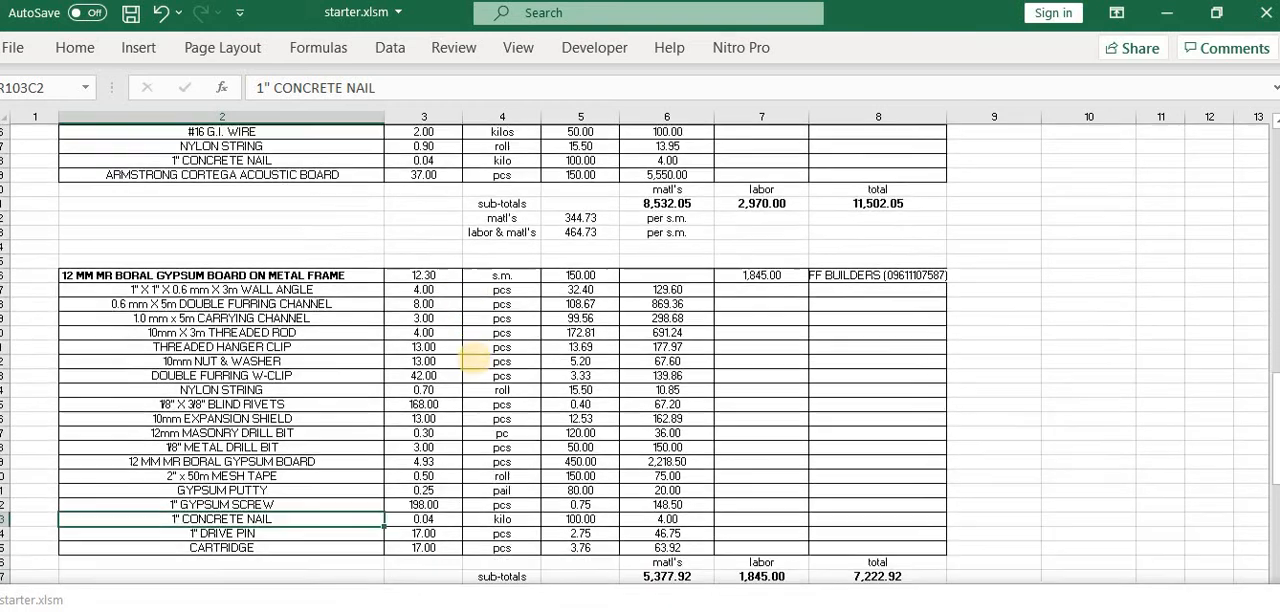
scroll(470, 370, "down", 7)
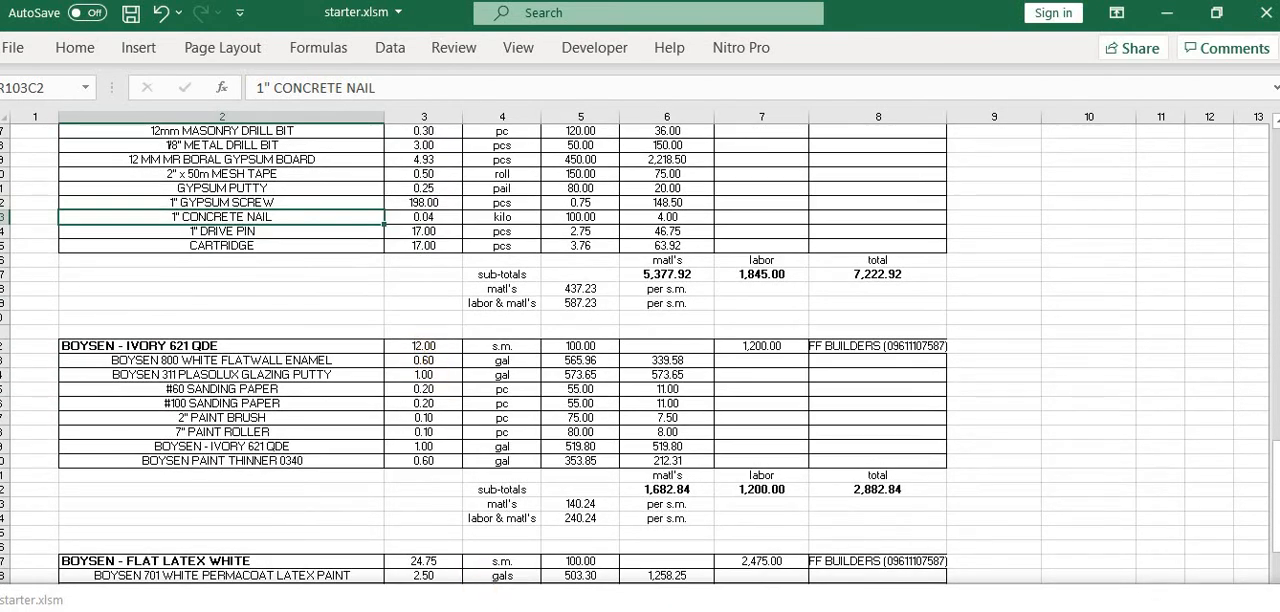
Return to the ceiling plan and step the single-level view up from 2.4 m to 2.8 m
left_click(471, 608)
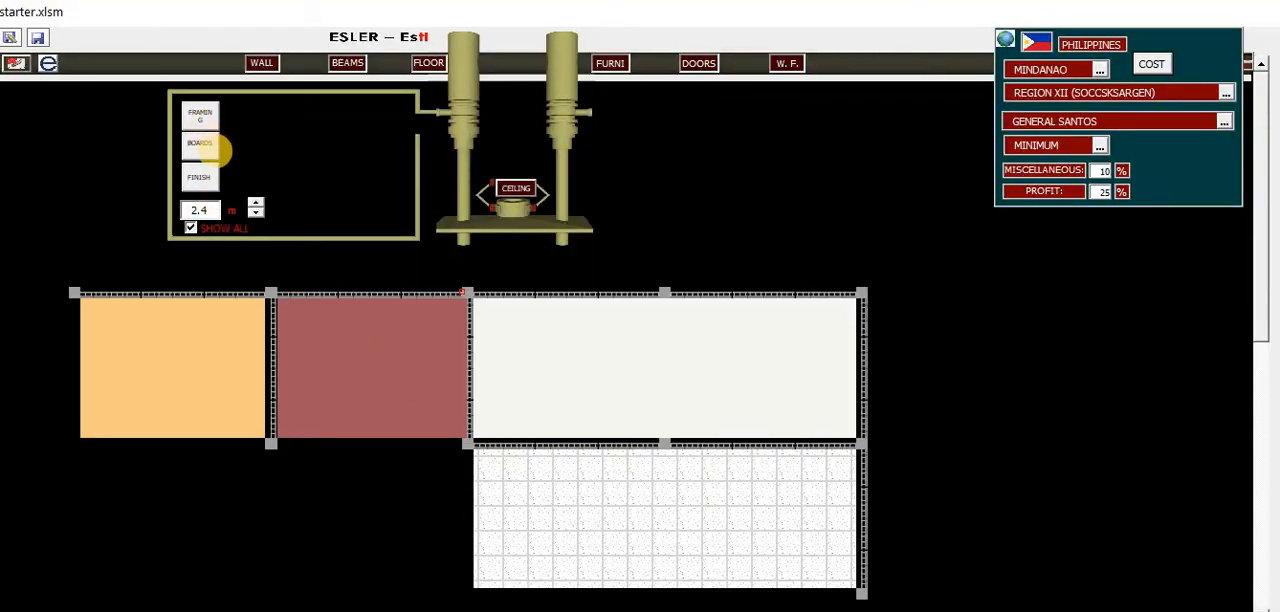
left_click(190, 228)
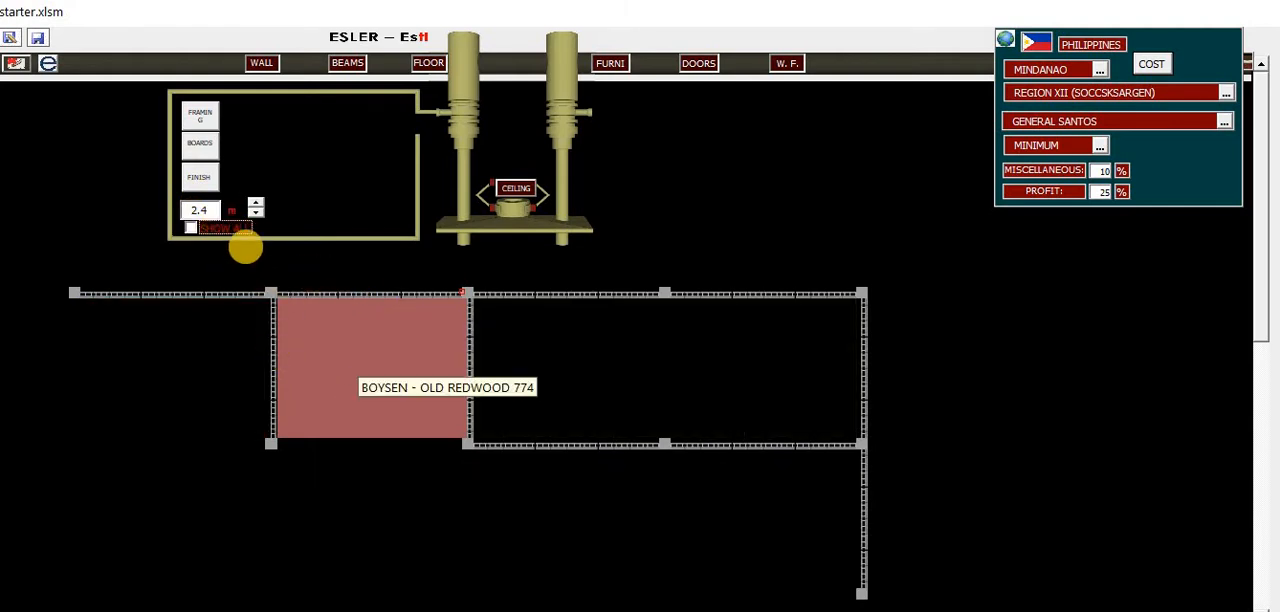
left_click(255, 202)
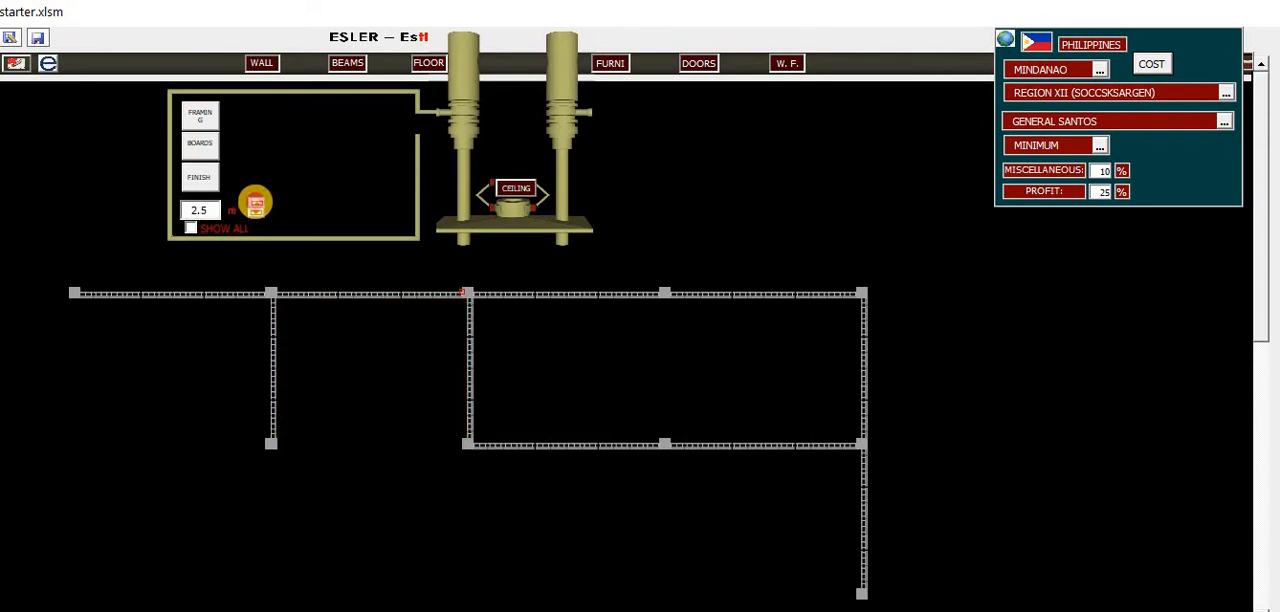
left_click(255, 202)
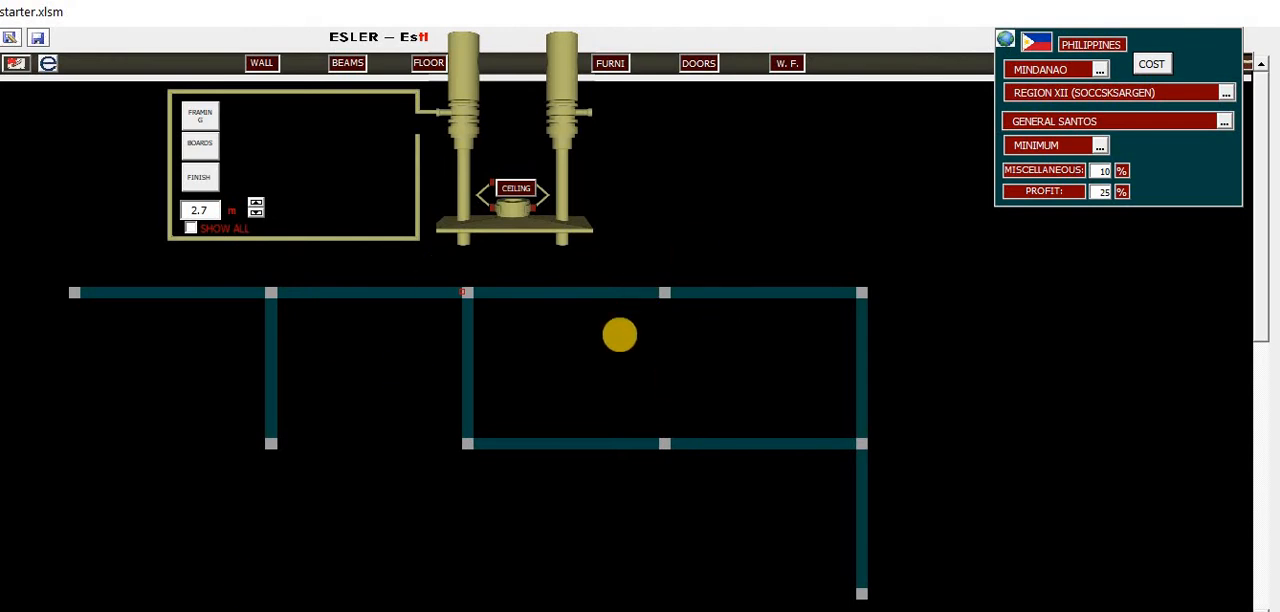
left_click(255, 202)
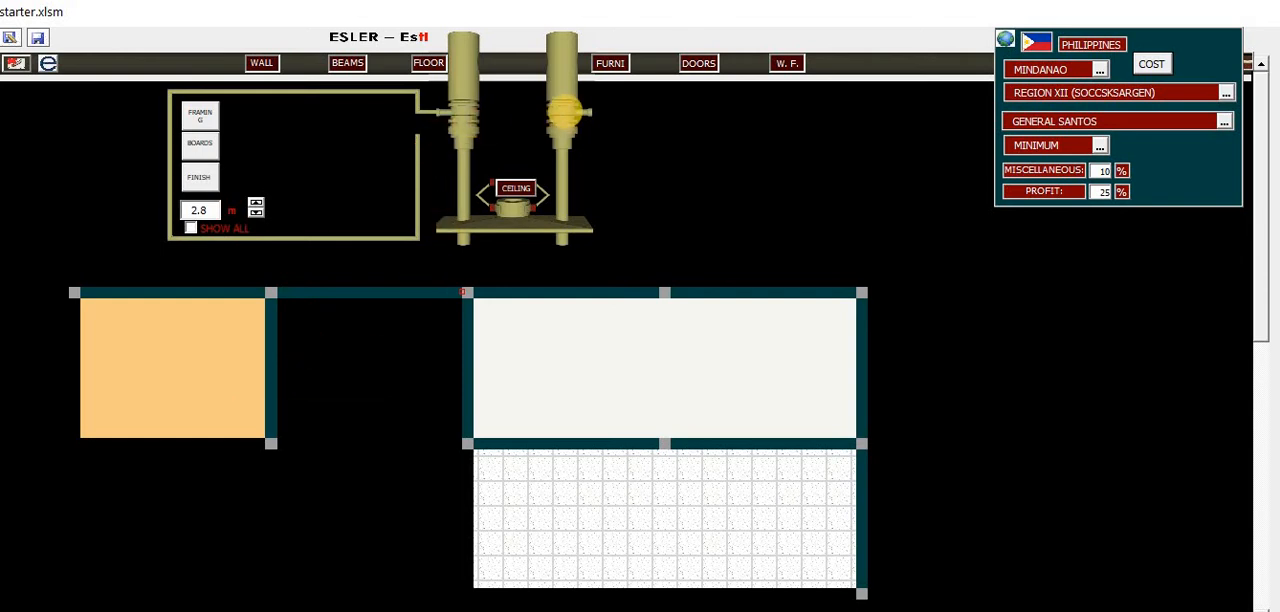
Show the finishes of the wall between the first two upper bays and examine both faces on an enlarged plan
left_click_drag(565, 111, 805, 97)
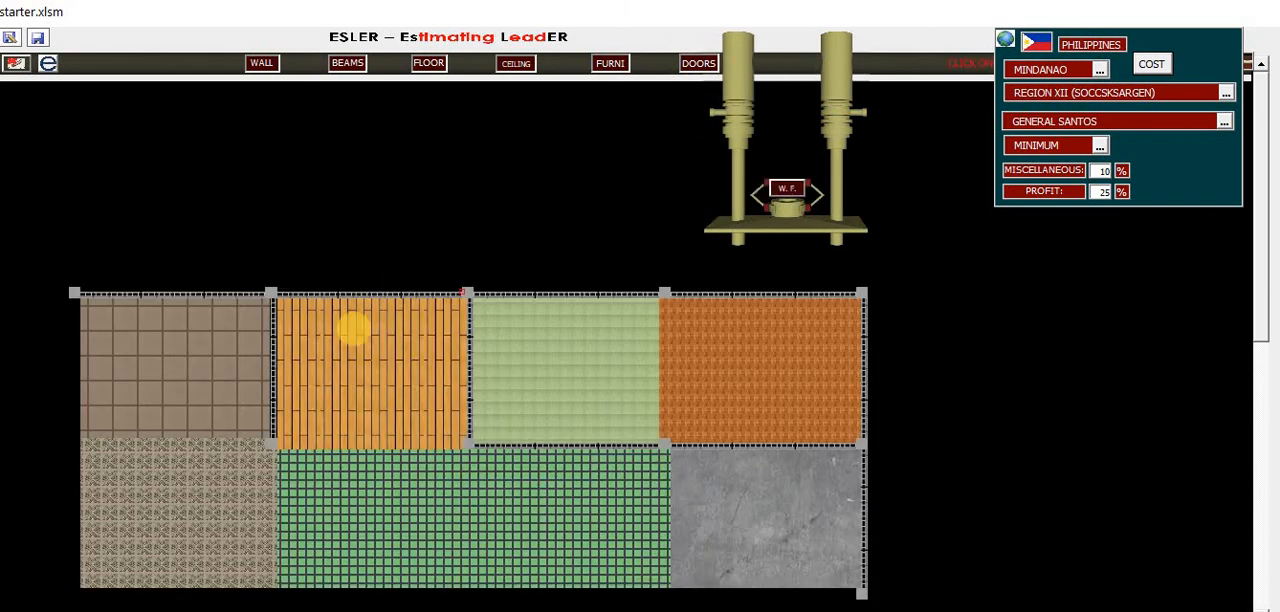
left_click(272, 362)
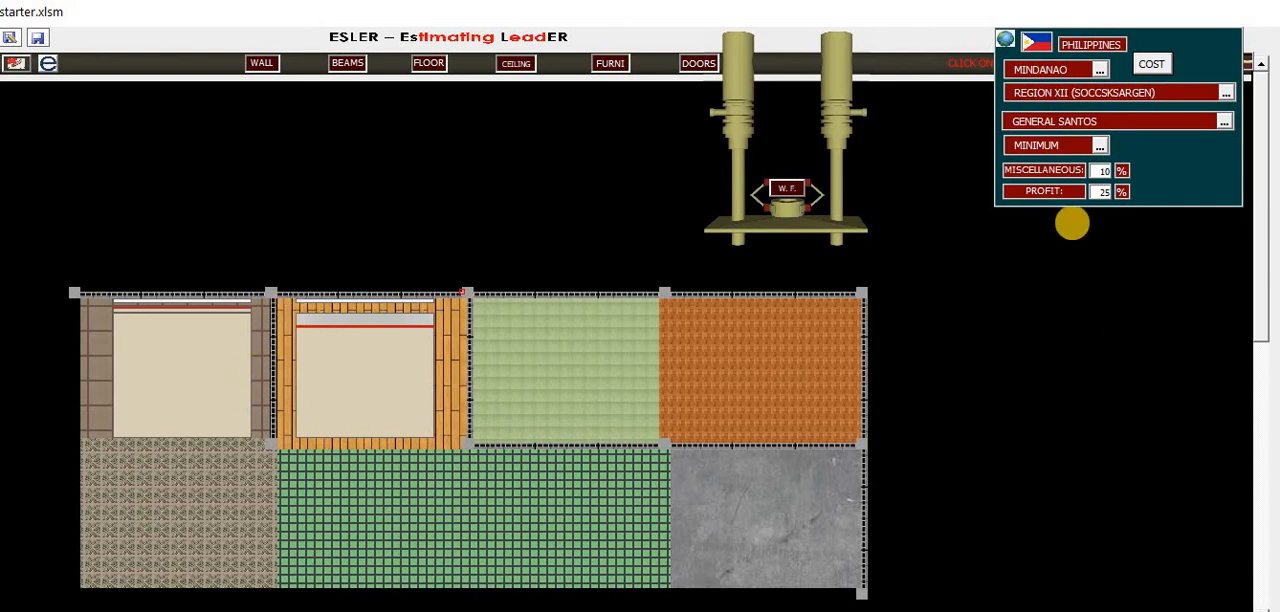
left_click(1008, 42)
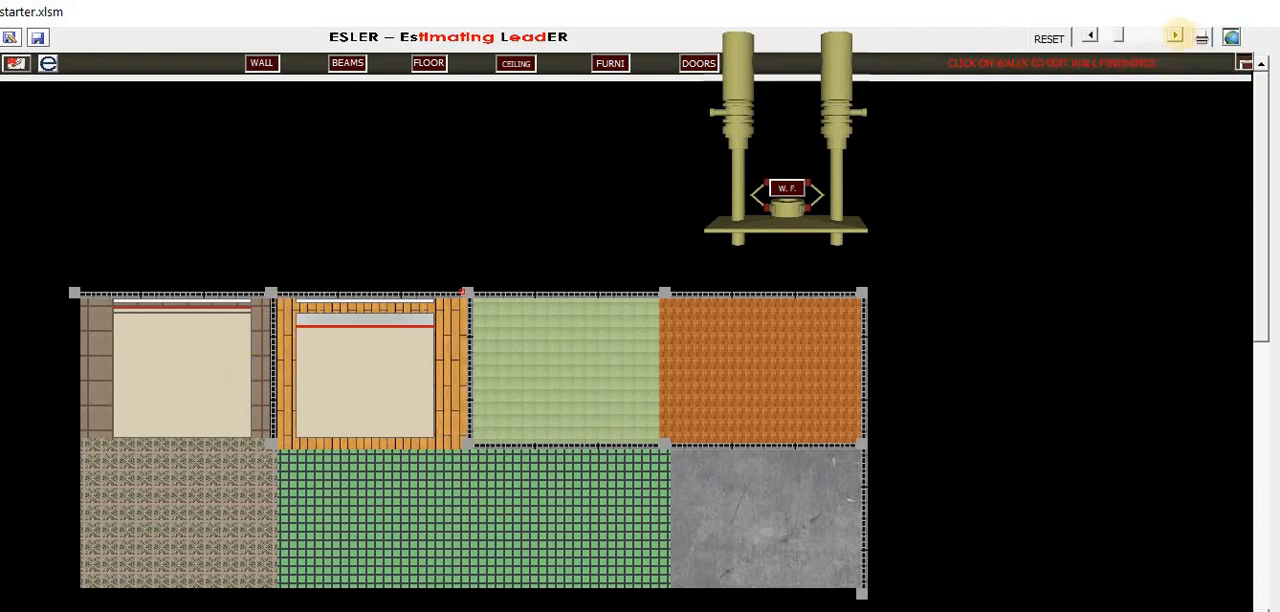
left_click(1177, 35)
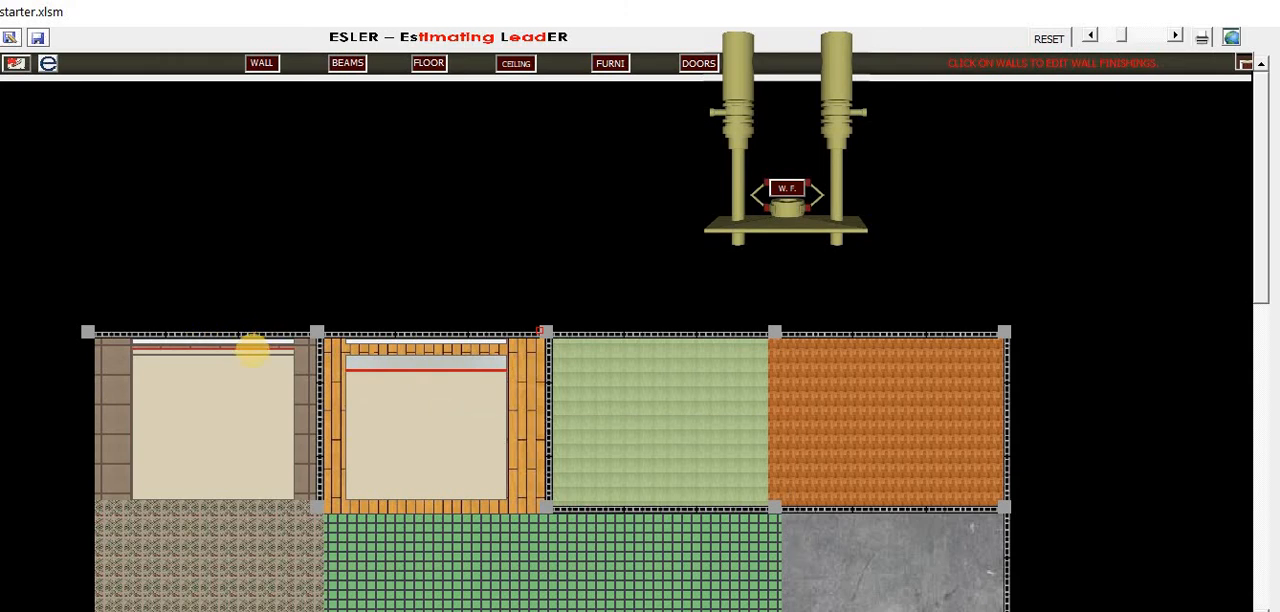
mouse_move(220, 352)
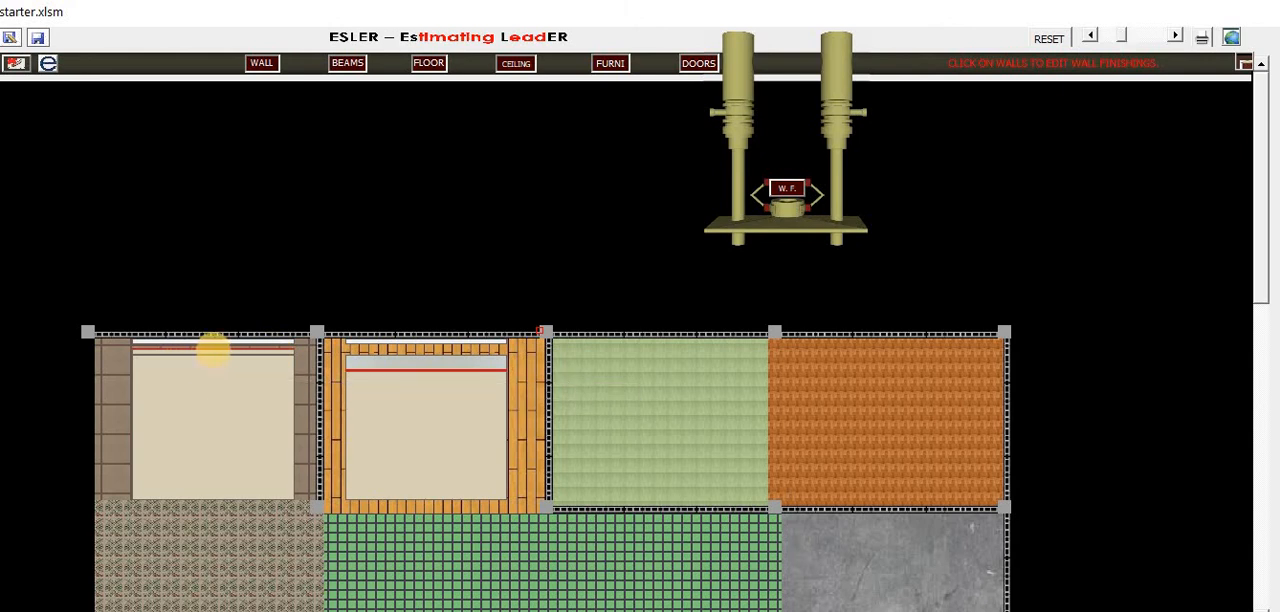
mouse_move(405, 365)
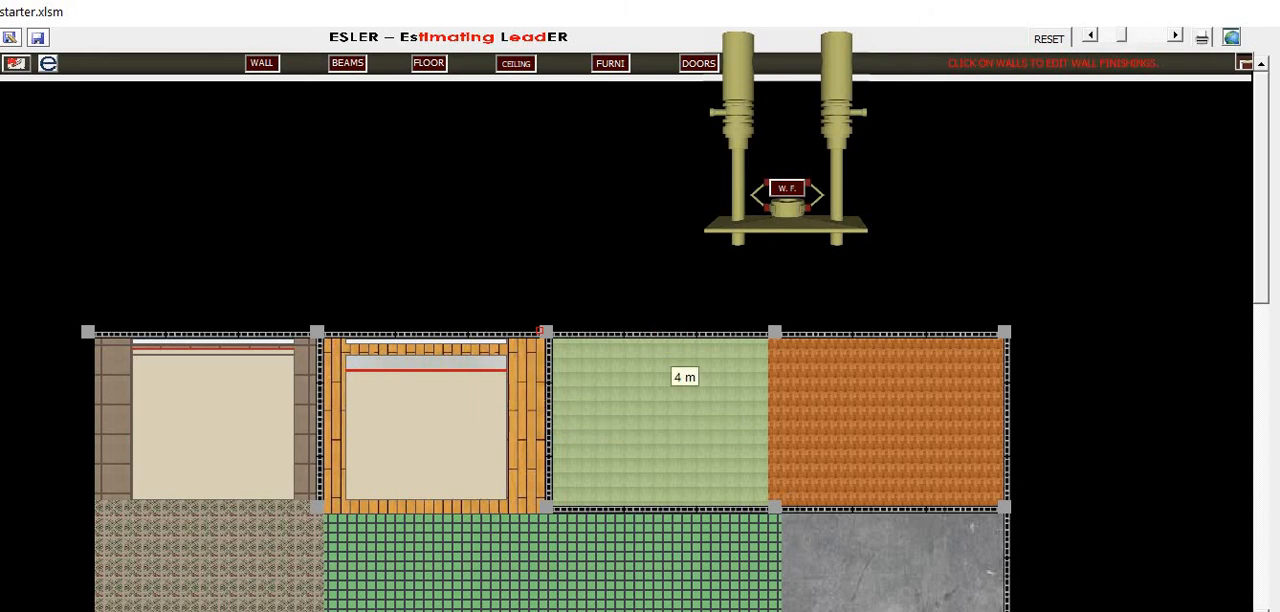
left_click(748, 98)
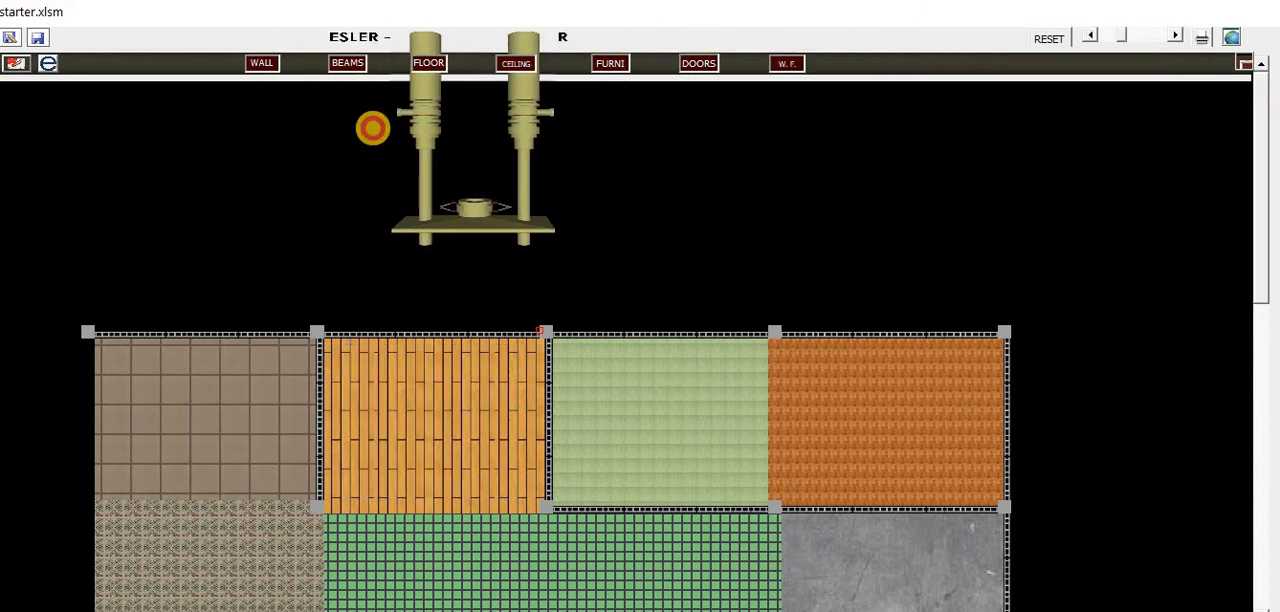